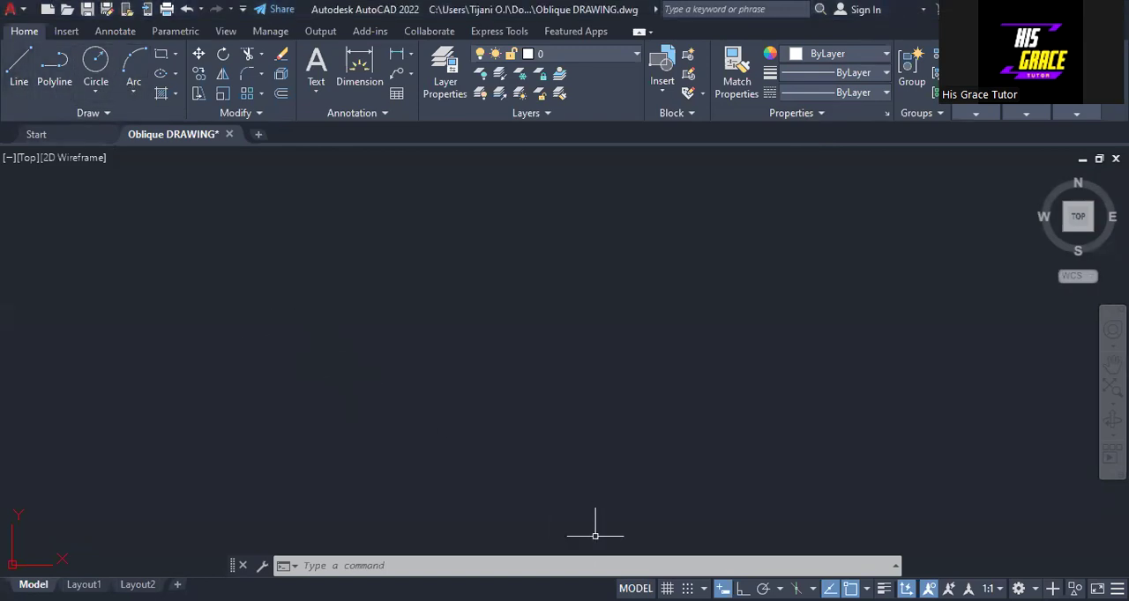
Draw a vertical line upward, 60 units long, with Ortho on, and switch Ortho off at its upper end.
{"action": "left_click", "coordinate": [19, 75]}
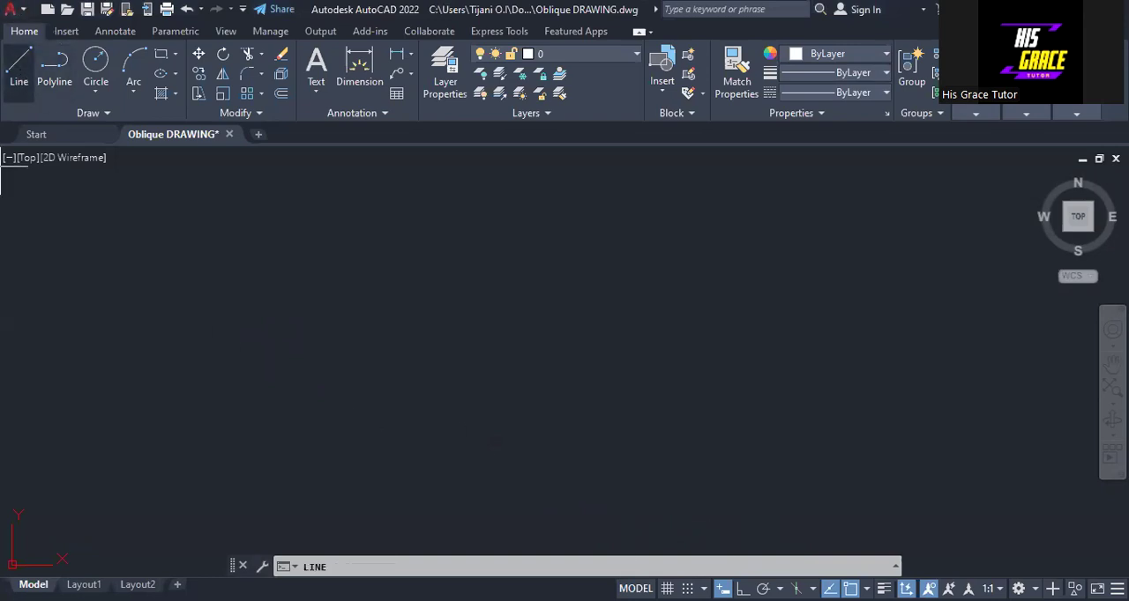
{"action": "key", "text": "F8"}
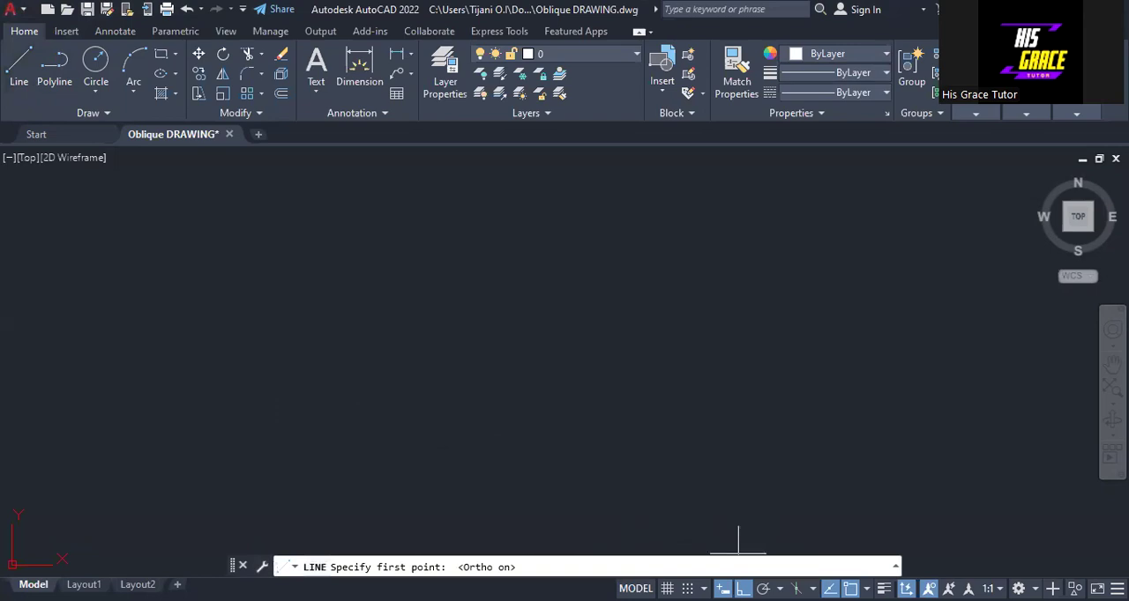
{"action": "left_click", "coordinate": [423, 450]}
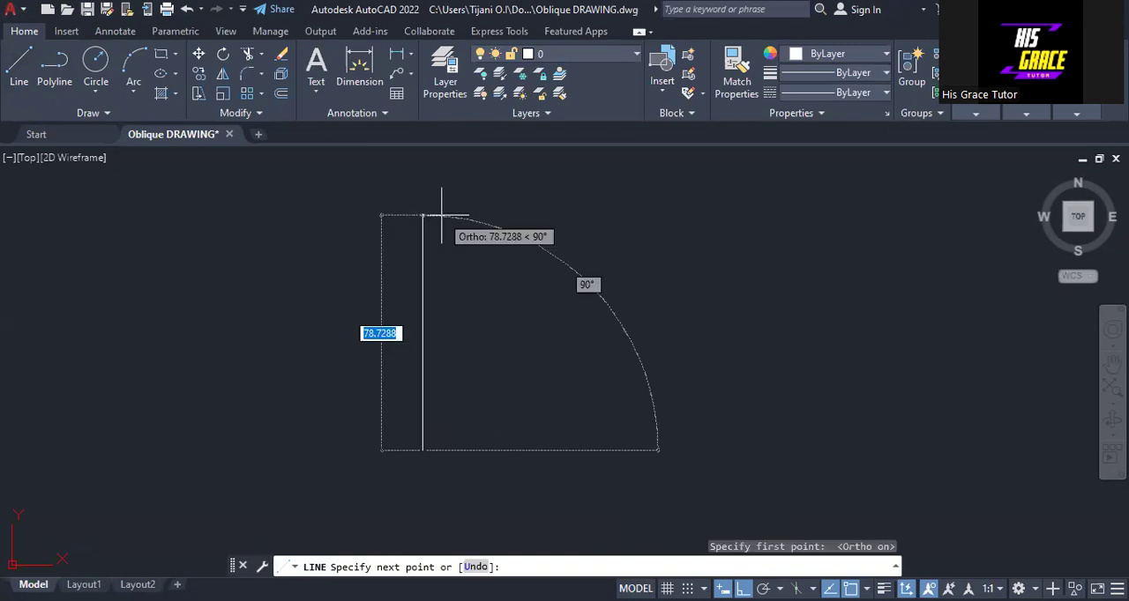
{"action": "type", "text": "60"}
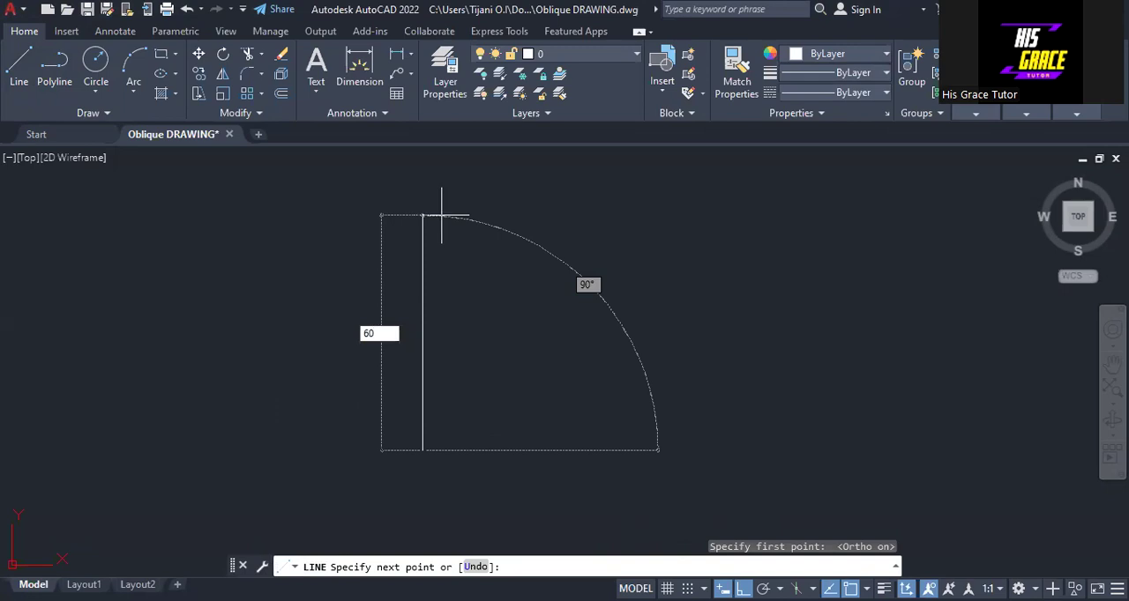
{"action": "key", "text": "Return"}
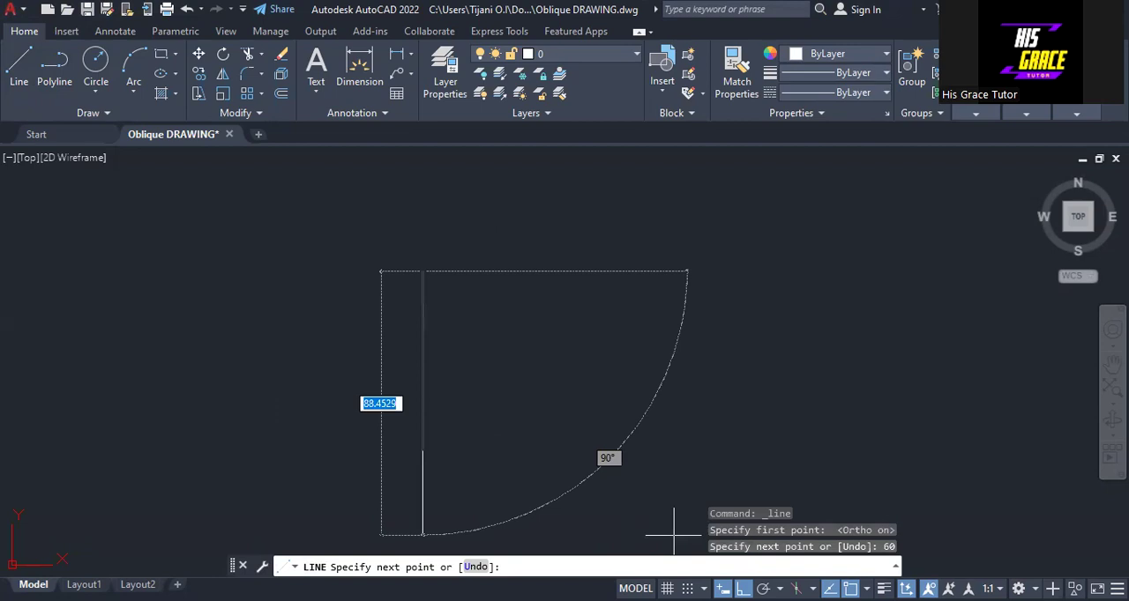
{"action": "key", "text": "F8"}
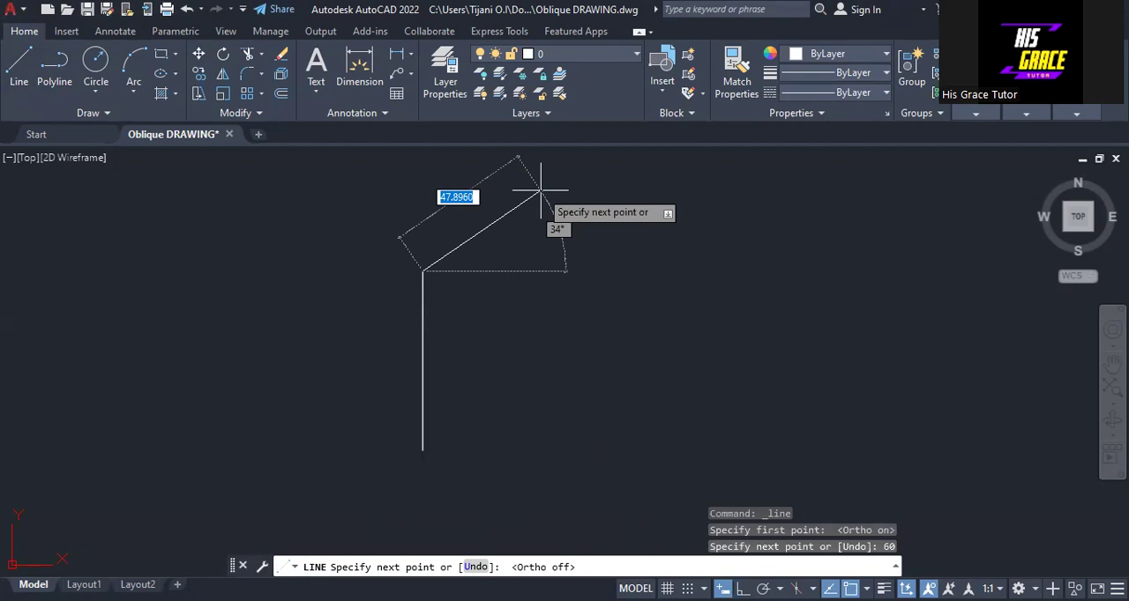
{"action": "left_click", "coordinate": [555, 190]}
{"action": "key", "text": "Escape"}
{"action": "left_click", "coordinate": [527, 207]}
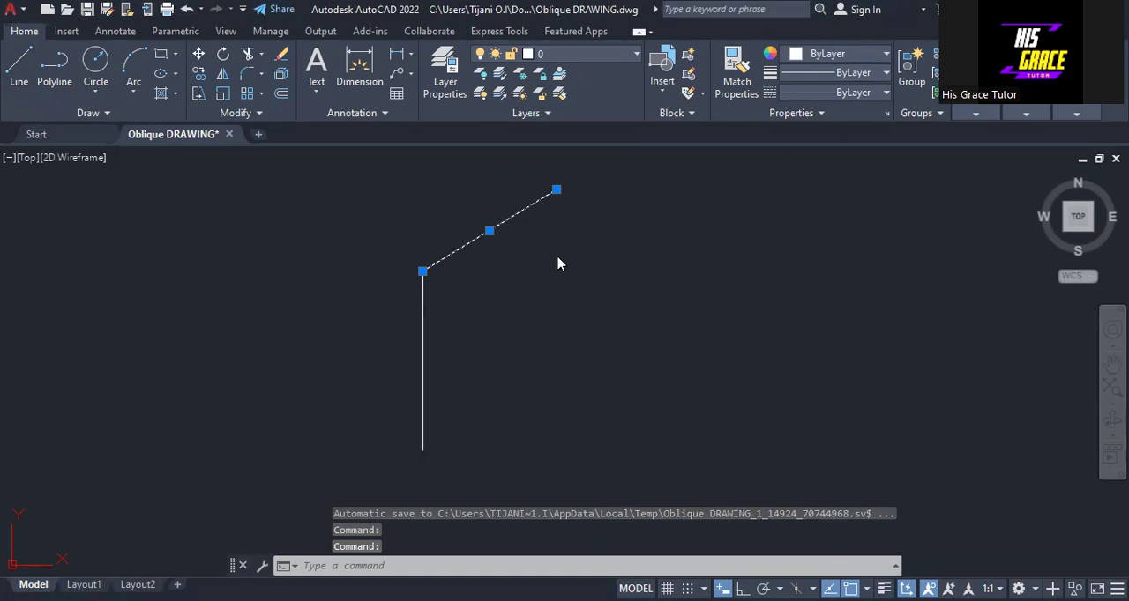
{"action": "key", "text": "Delete"}
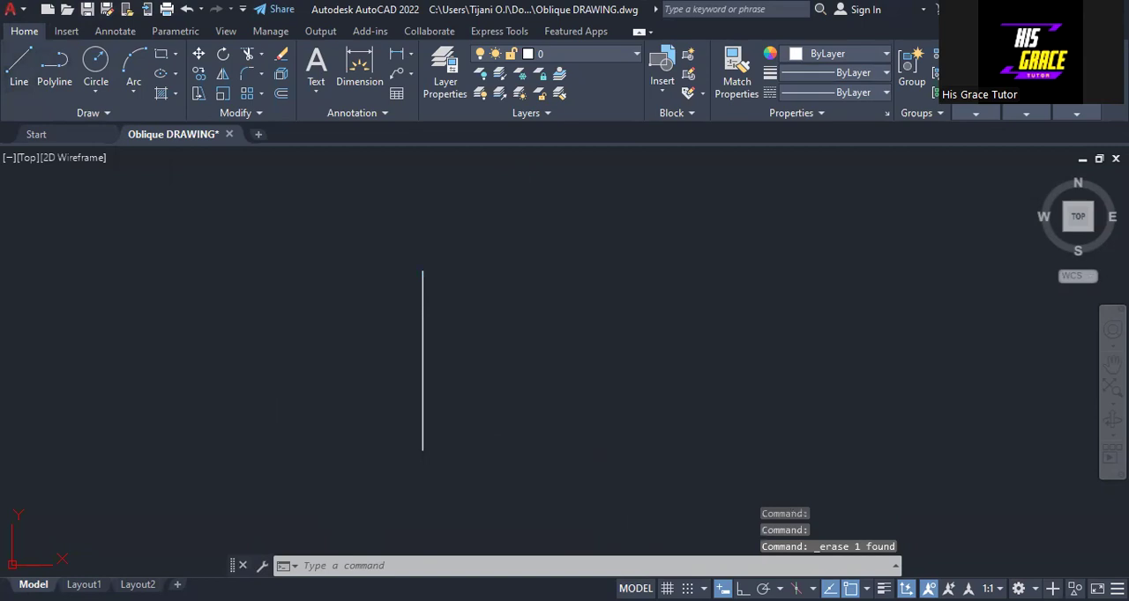
Draw a 60-unit line rising to the right at 45° from the upper end of the vertical line.
{"action": "type", "text": "l"}
{"action": "key", "text": "Return"}
{"action": "left_click", "coordinate": [422, 270]}
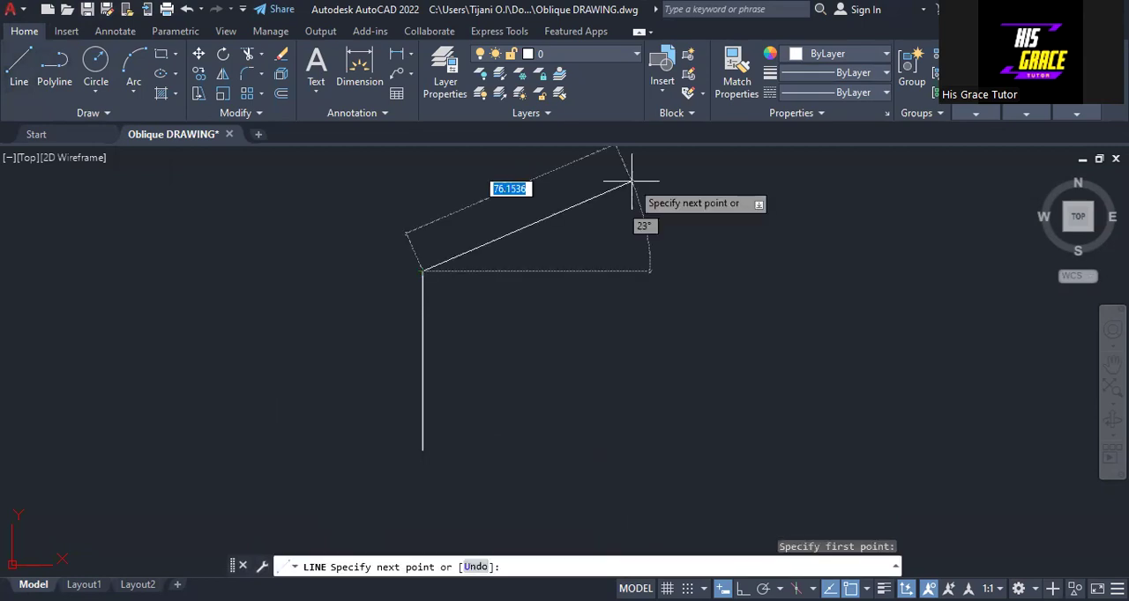
{"action": "type", "text": "6"}
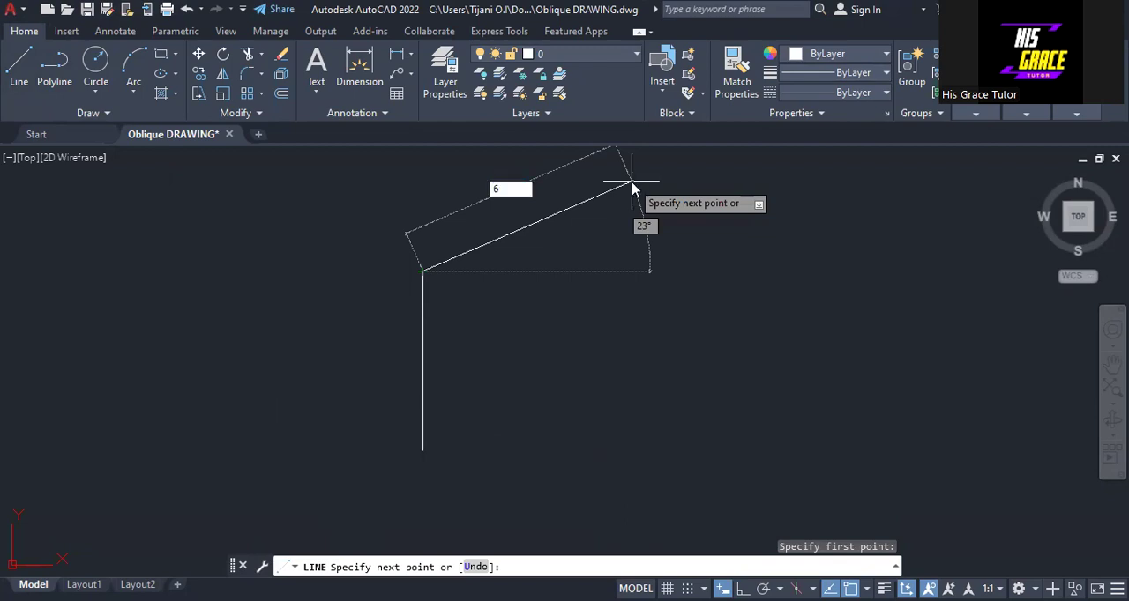
{"action": "type", "text": "0"}
{"action": "key", "text": "Tab"}
{"action": "type", "text": "45"}
{"action": "key", "text": "Return"}
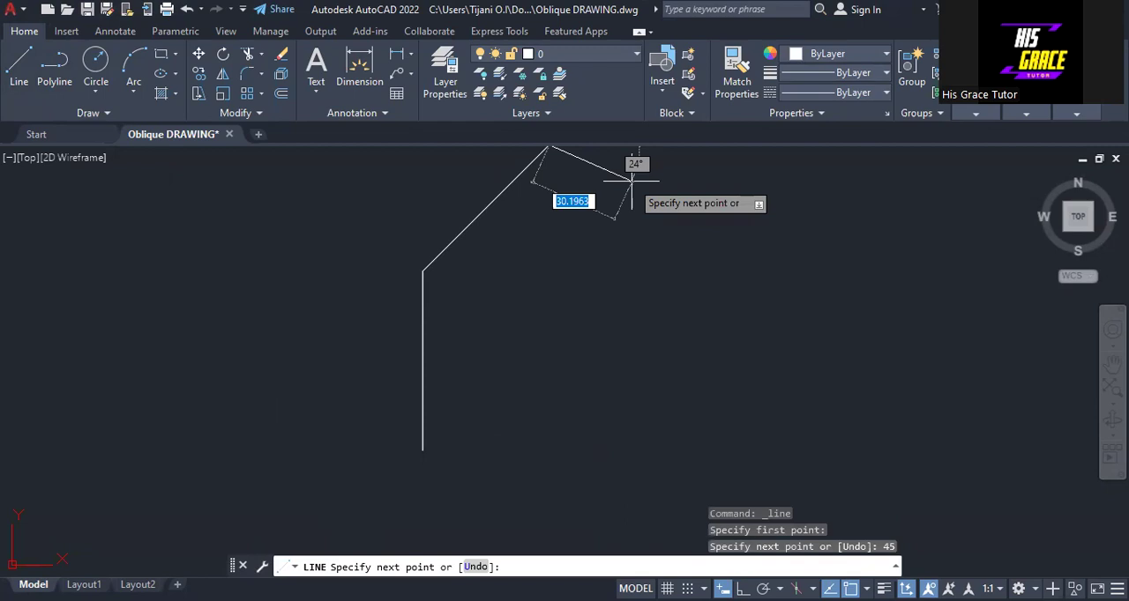
With Ortho on, draw a 60-unit line straight down from the slanted line's end and close the parallelogram at the first line's lower end.
{"action": "key", "text": "F8"}
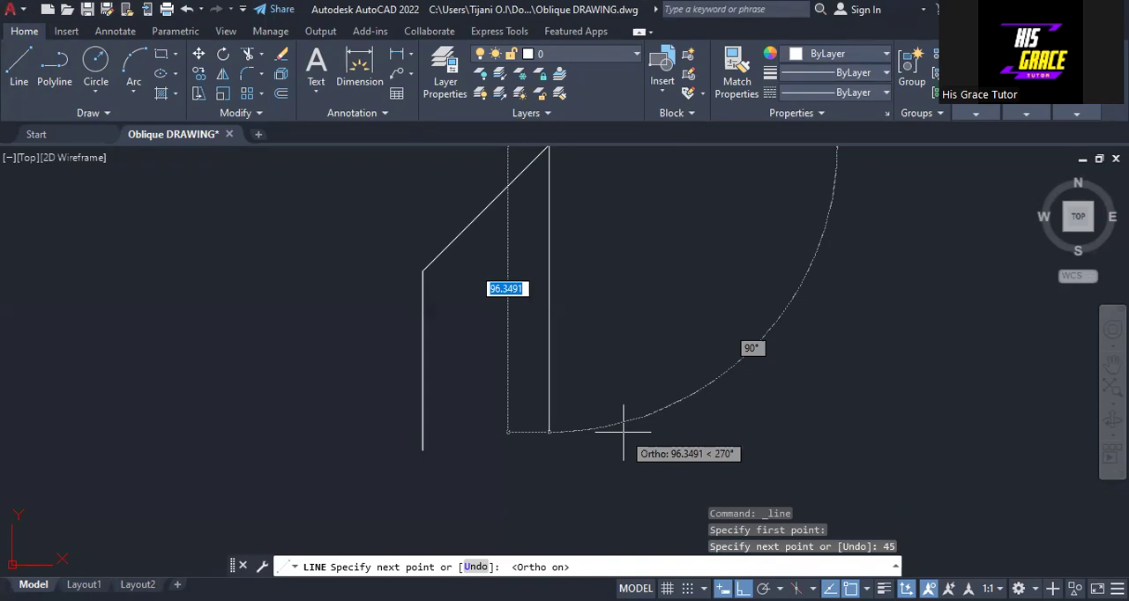
{"action": "type", "text": "60"}
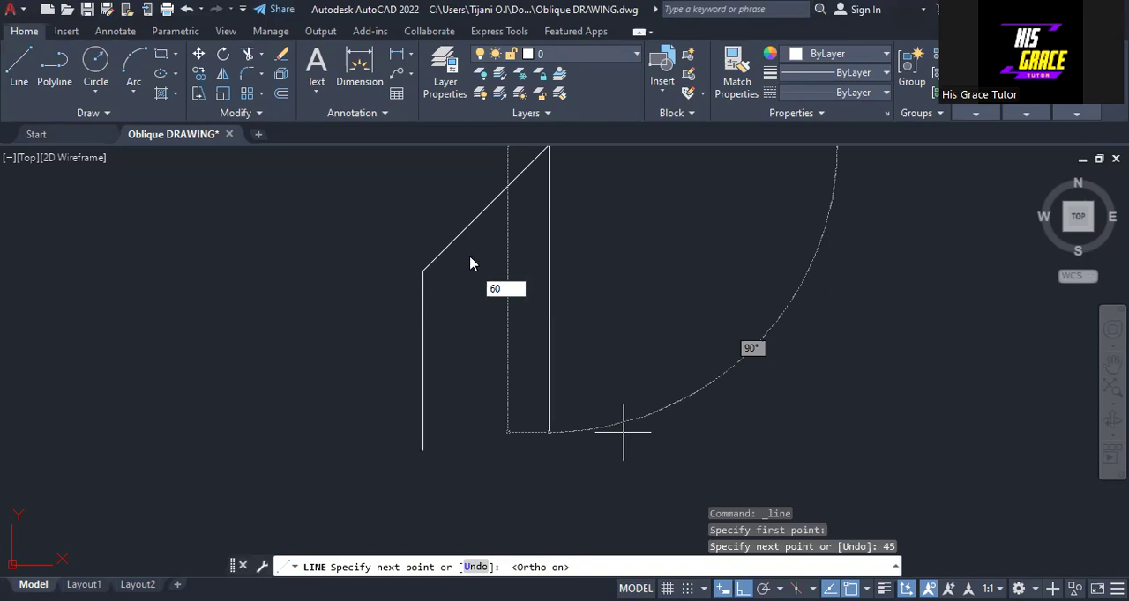
{"action": "key", "text": "Return"}
{"action": "left_click", "coordinate": [422, 450]}
{"action": "key", "text": "Return"}
{"action": "middle_click_drag", "start_coordinate": [555, 255], "coordinate": [477, 338]}
{"action": "scroll", "coordinate": [455, 368], "scroll_direction": "up", "scroll_amount": 2}
{"action": "scroll", "coordinate": [501, 356], "scroll_direction": "down", "scroll_amount": 2}
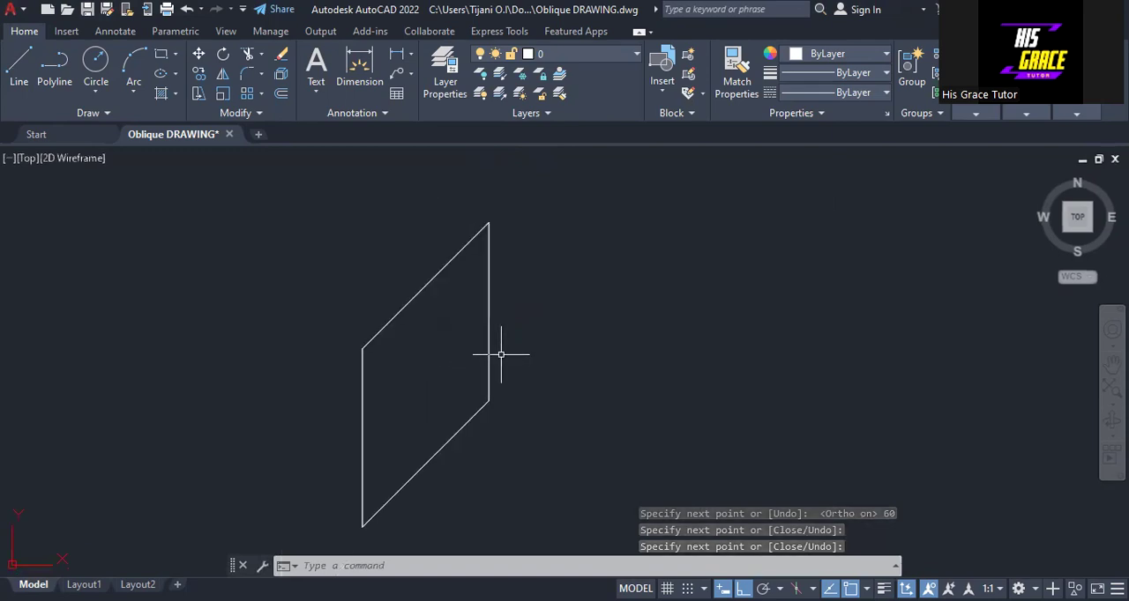
Draw a vertical centre line joining the midpoints of the parallelogram's two slanted edges.
{"action": "left_click", "coordinate": [19, 69]}
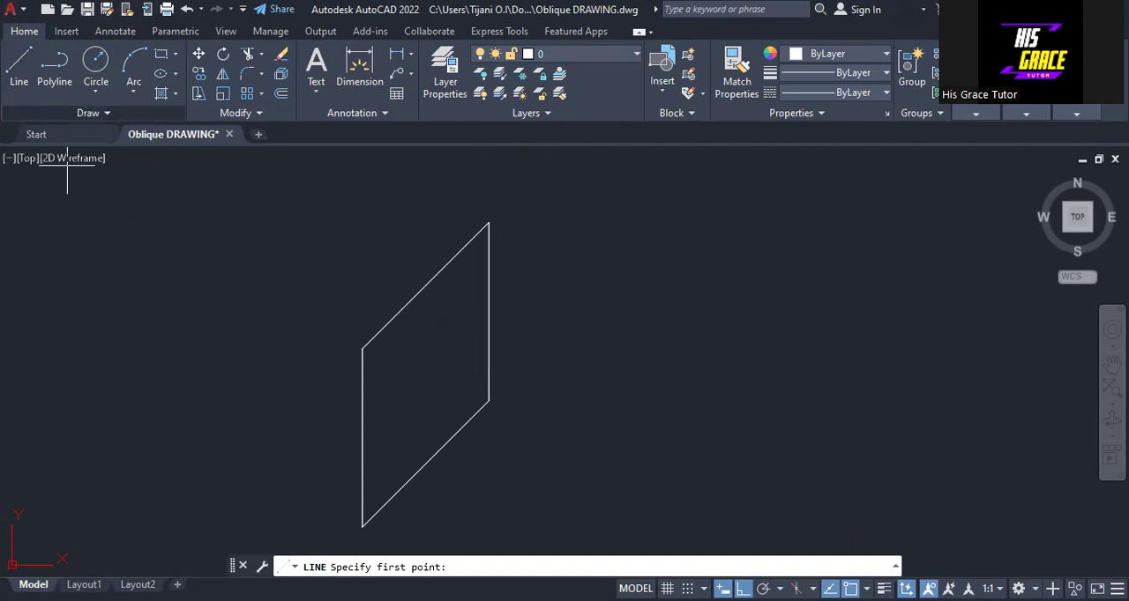
{"action": "left_click", "coordinate": [425, 286]}
{"action": "left_click", "coordinate": [425, 463]}
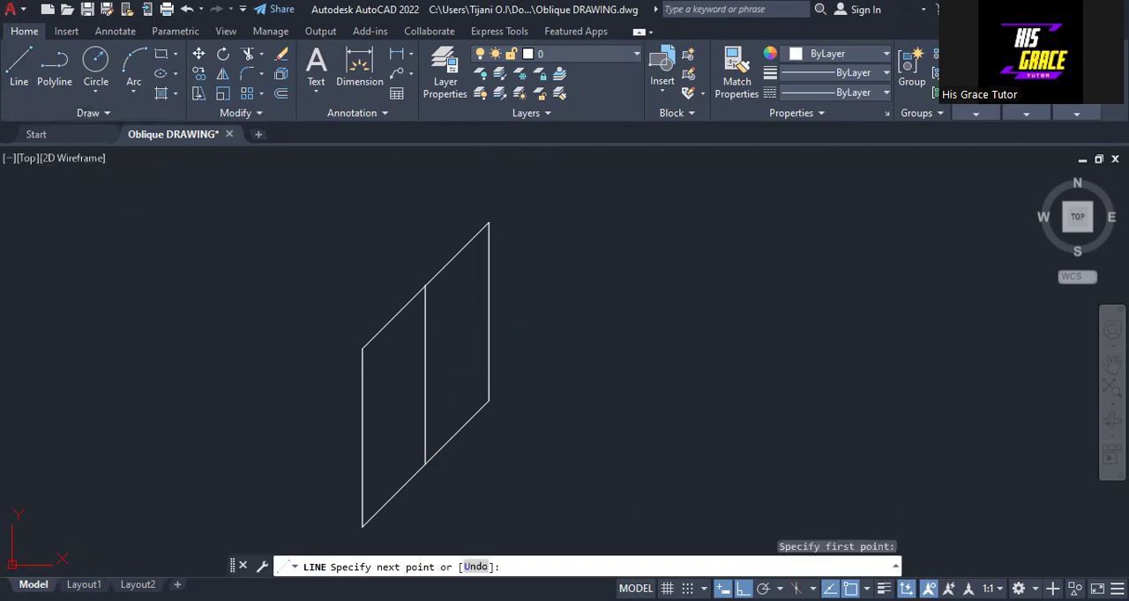
{"action": "right_click", "coordinate": [610, 270]}
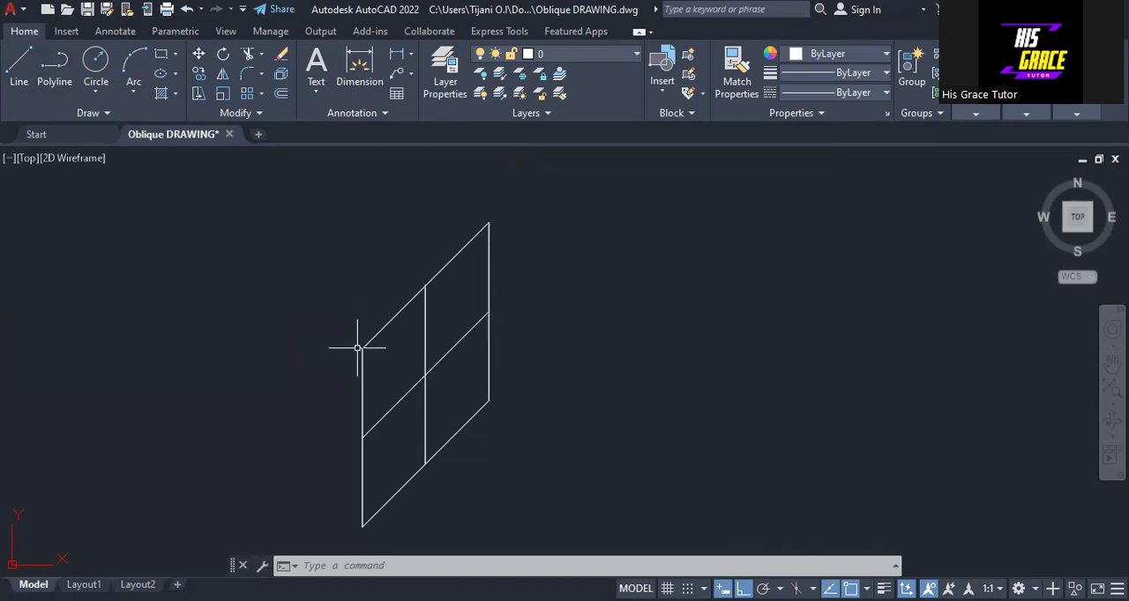
Draw a horizontal line from the midpoint of the parallelogram's right vertical edge leftward, well past the left edge.
{"action": "left_click", "coordinate": [19, 70]}
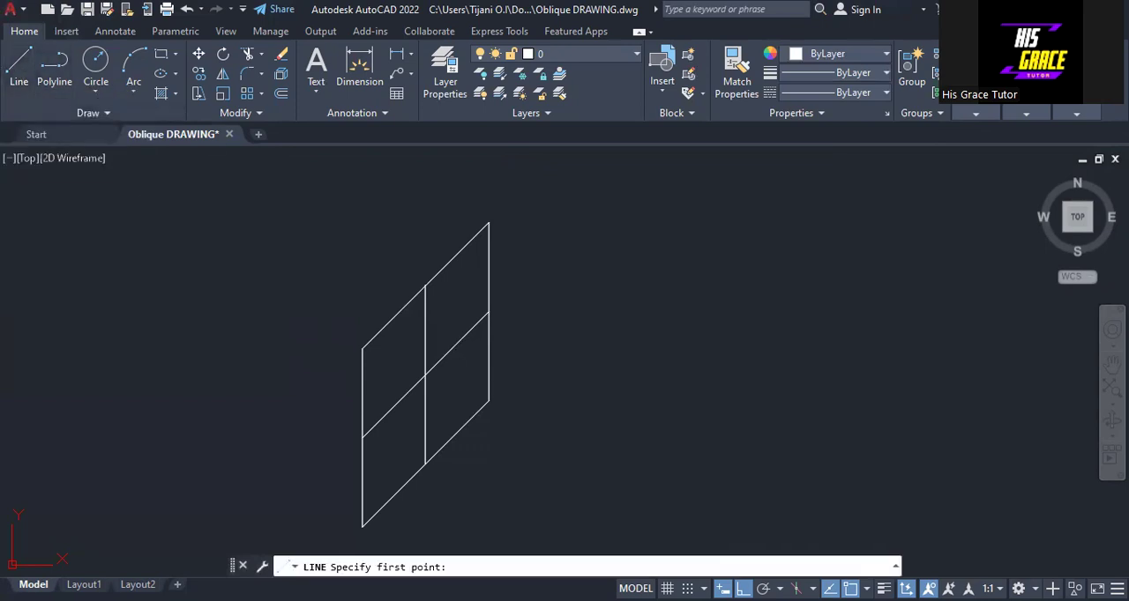
{"action": "left_click", "coordinate": [488, 311]}
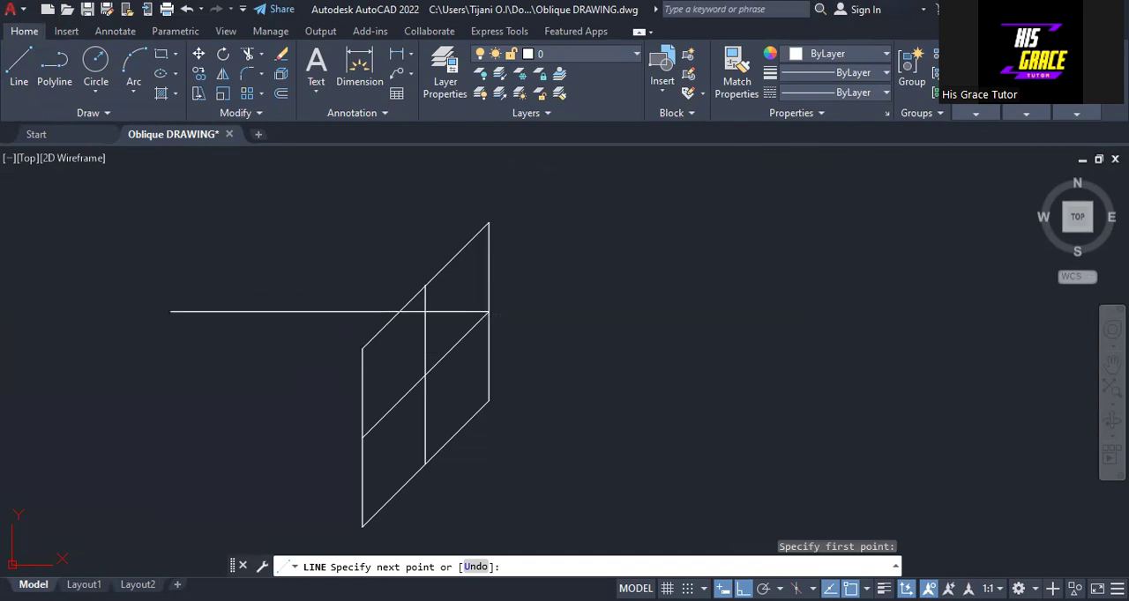
{"action": "right_click", "coordinate": [170, 290]}
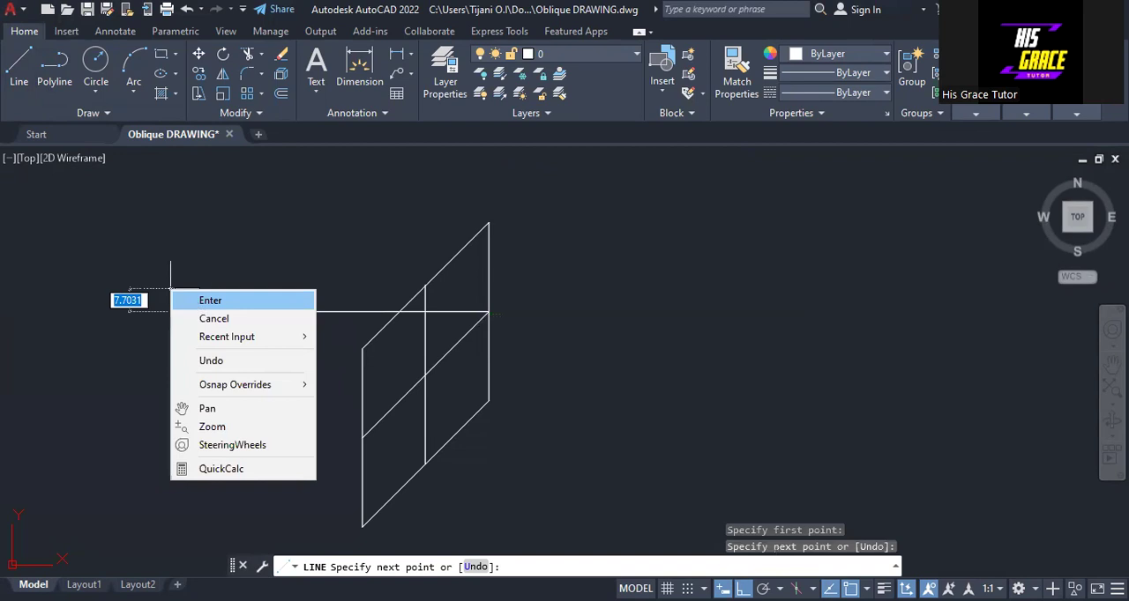
{"action": "left_click", "coordinate": [211, 300]}
With Ortho off, draw a line about 92 units long at 135° from the midpoint of the lower slanted edge.
{"action": "key", "text": "Return"}
{"action": "left_click", "coordinate": [743, 588]}
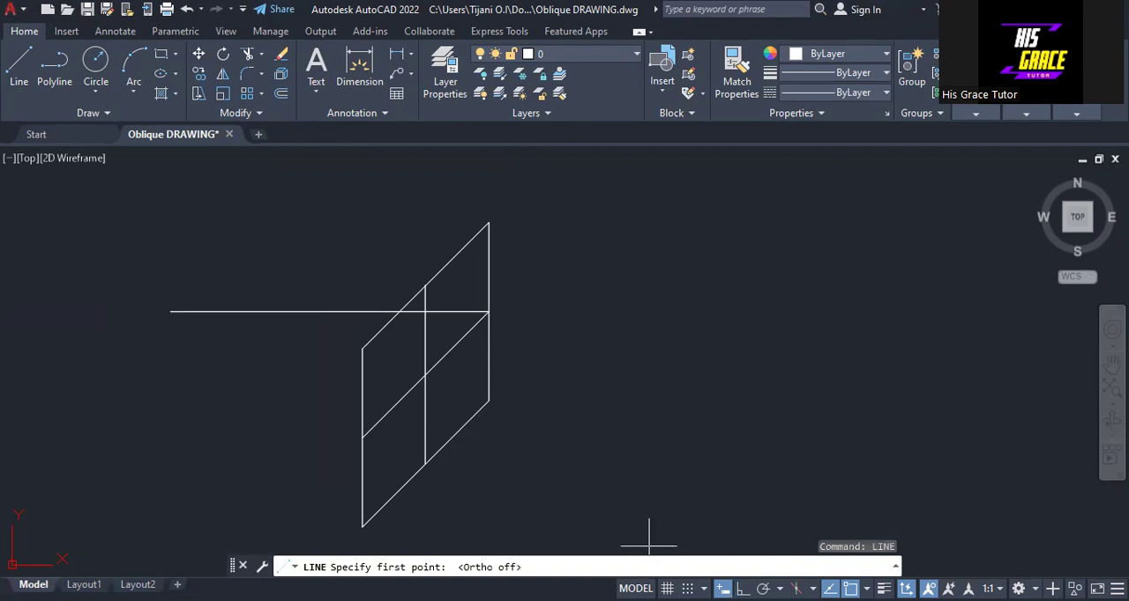
{"action": "left_click", "coordinate": [425, 462]}
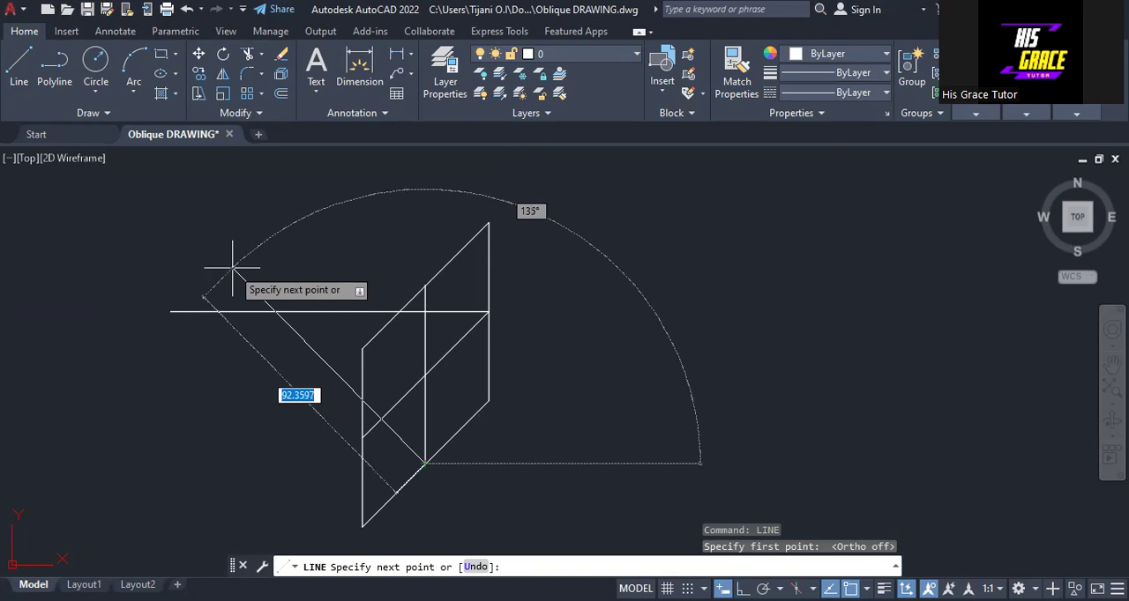
{"action": "key", "text": "Tab"}
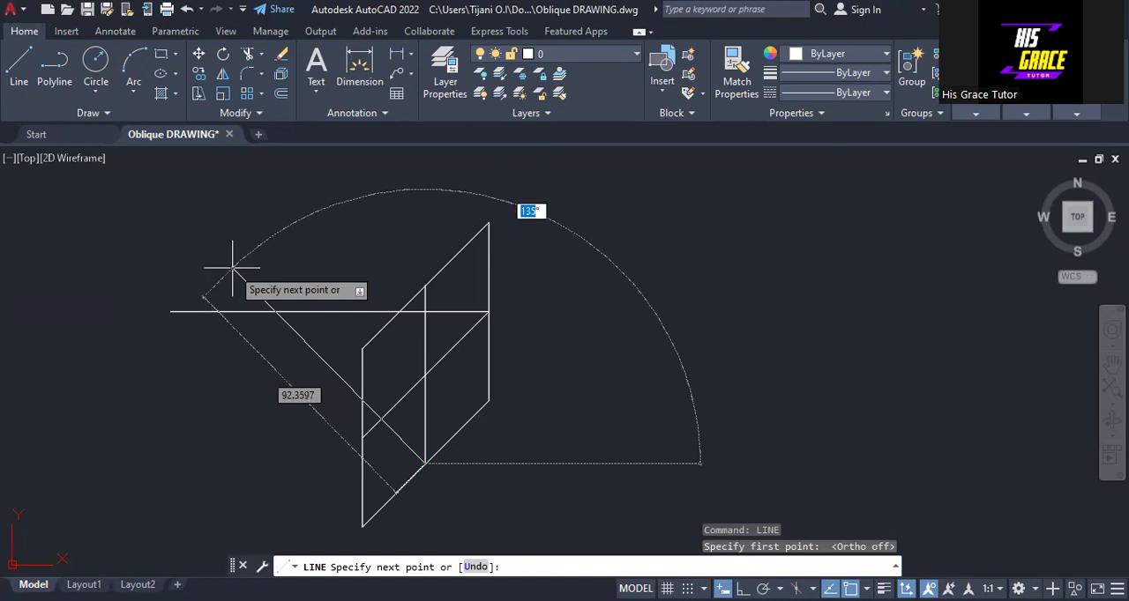
{"action": "type", "text": "135"}
{"action": "key", "text": "Return"}
{"action": "key", "text": "Return"}
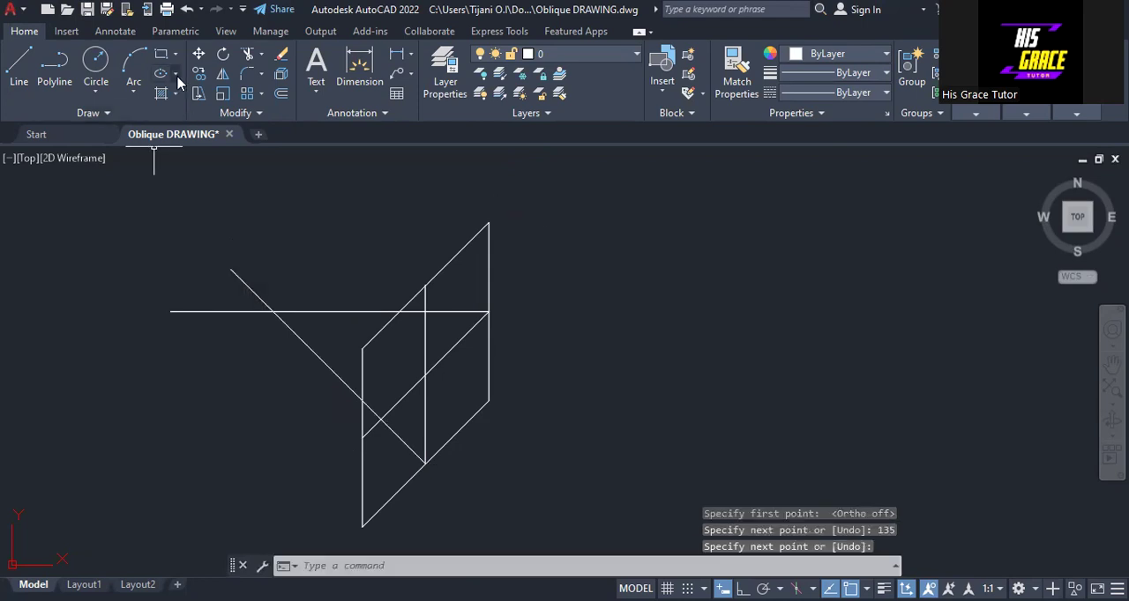
Trim the horizontal line and the 135° line where they extend beyond their intersection outside the parallelogram's left edge.
{"action": "left_click", "coordinate": [249, 55]}
{"action": "left_click", "coordinate": [222, 311]}
{"action": "left_click", "coordinate": [247, 286]}
{"action": "right_click", "coordinate": [247, 283]}
{"action": "left_click", "coordinate": [254, 286]}
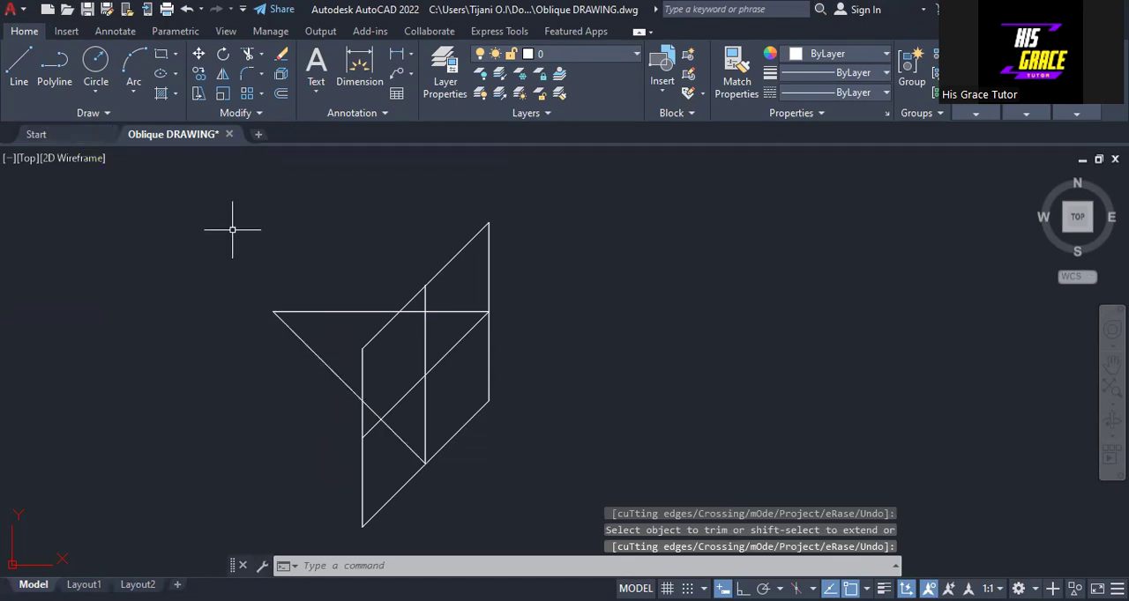
{"action": "middle_click_drag", "start_coordinate": [232, 229], "coordinate": [116, 192]}
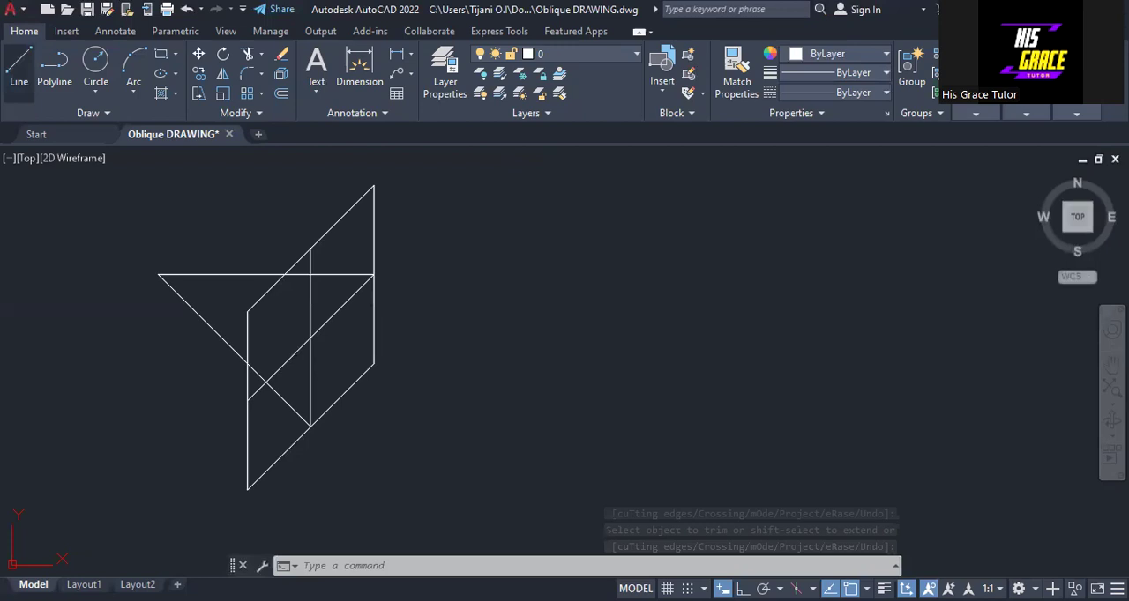
Draw a line about 100 units long, descending to the right at 45° from the midpoint of the upper slanted edge.
{"action": "left_click", "coordinate": [18, 71]}
{"action": "left_click", "coordinate": [310, 248]}
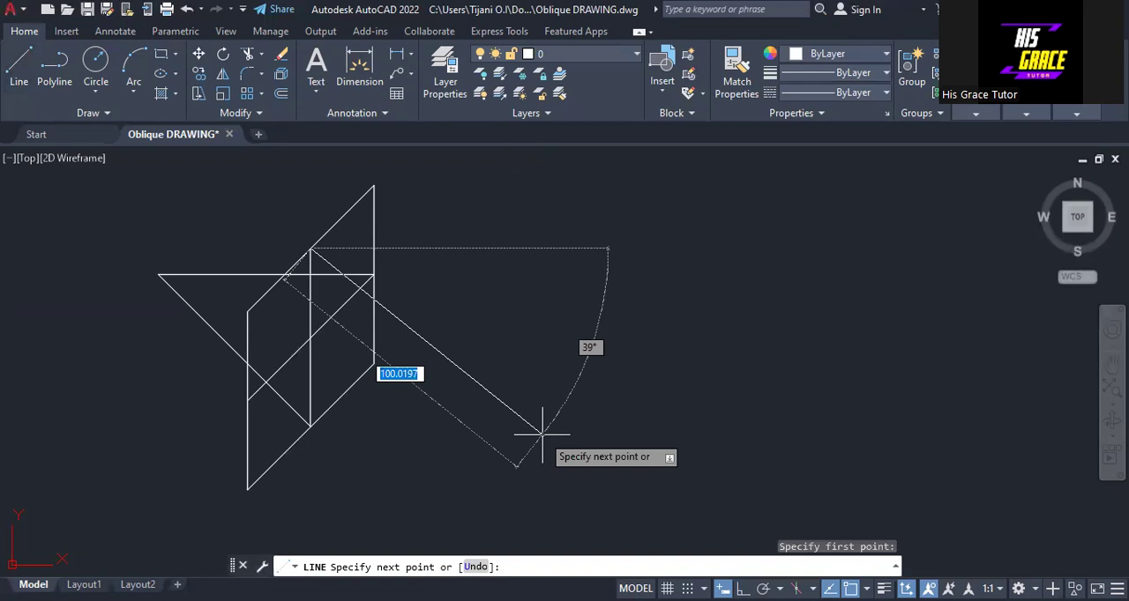
{"action": "key", "text": "Tab"}
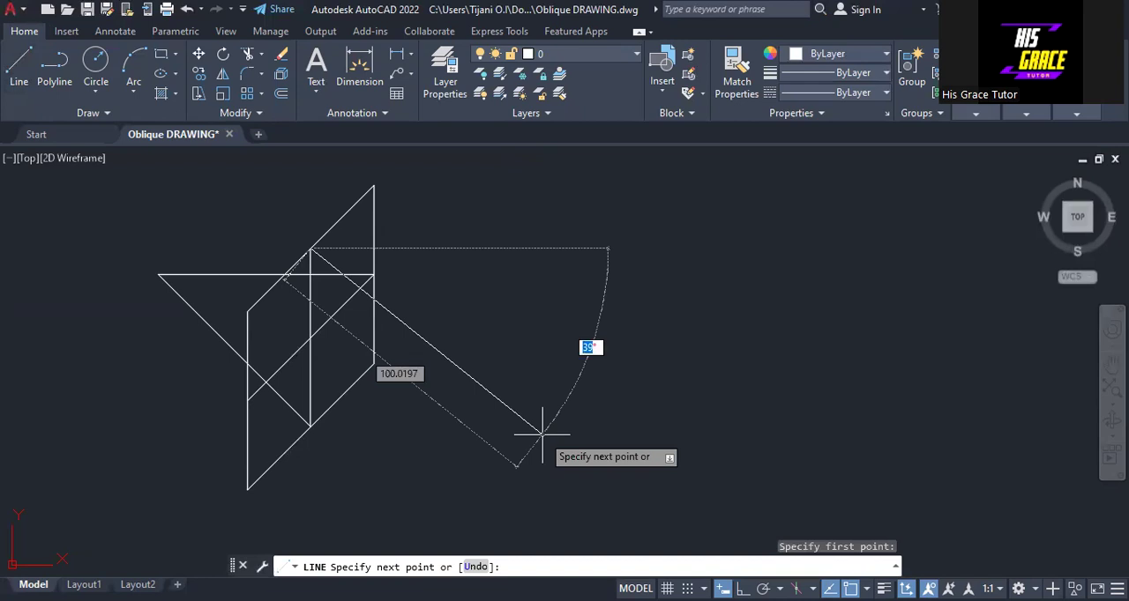
{"action": "type", "text": "45"}
{"action": "right_click", "coordinate": [555, 261]}
{"action": "left_click", "coordinate": [602, 264]}
With Ortho on, draw a horizontal line from the midpoint of the left vertical edge rightward across the descending 45° line.
{"action": "right_click", "coordinate": [609, 265]}
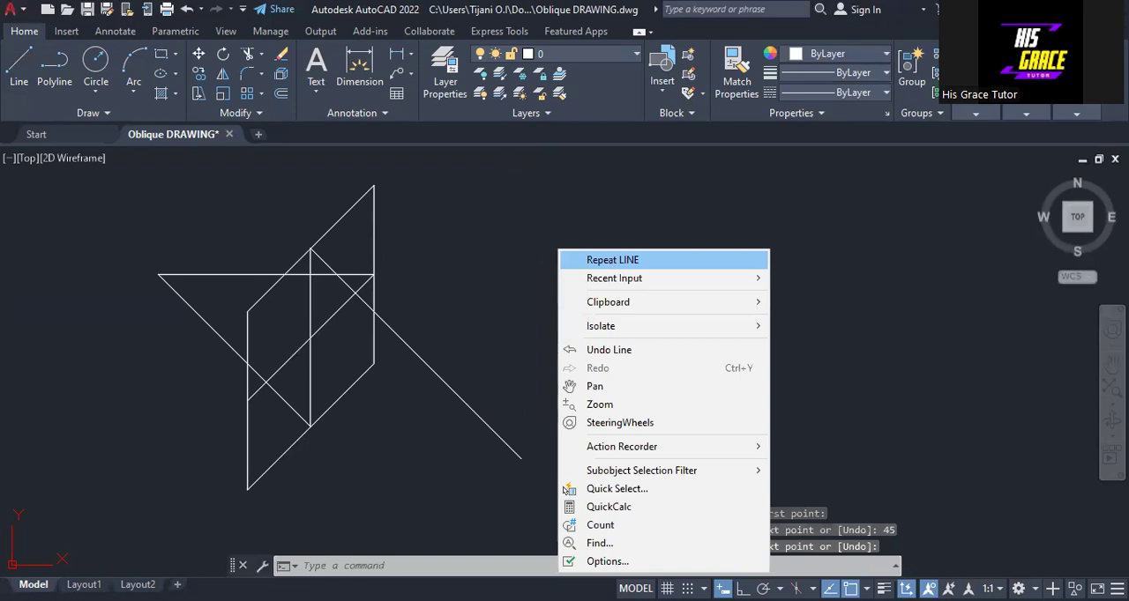
{"action": "left_click", "coordinate": [612, 260]}
{"action": "left_click", "coordinate": [246, 399]}
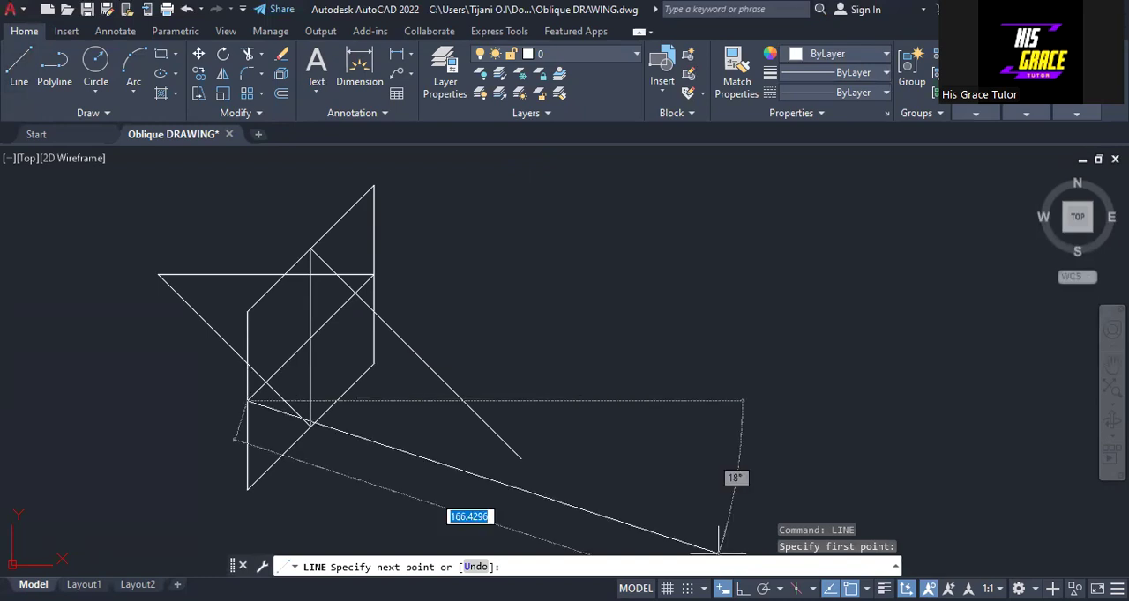
{"action": "key", "text": "F8"}
{"action": "left_click", "coordinate": [606, 401]}
{"action": "right_click", "coordinate": [605, 399]}
{"action": "left_click", "coordinate": [628, 409]}
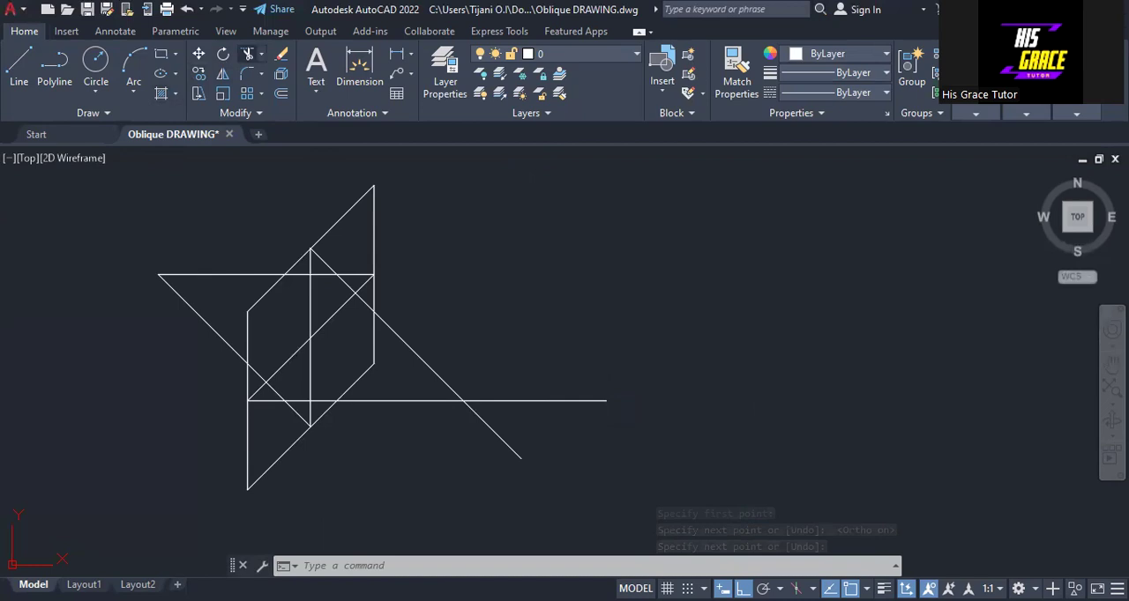
Trim the lower horizontal line and the descending 45° line beyond their intersection outside the parallelogram's right edge.
{"action": "left_click", "coordinate": [248, 54]}
{"action": "left_click", "coordinate": [535, 401]}
{"action": "left_click", "coordinate": [493, 431]}
{"action": "right_click", "coordinate": [450, 261]}
{"action": "left_click", "coordinate": [479, 276]}
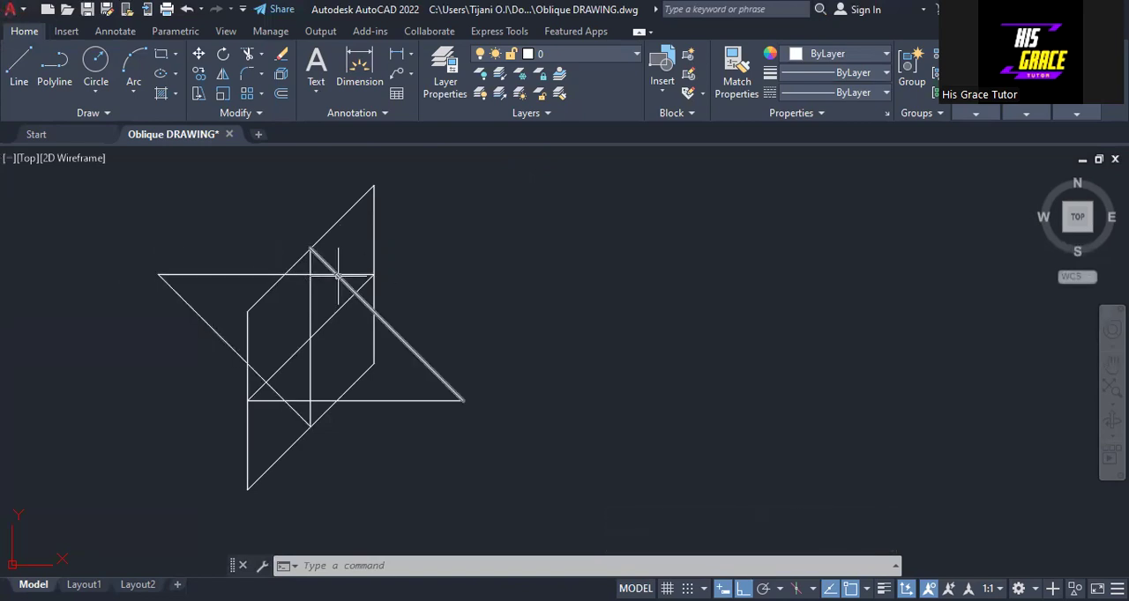
Draw a circle centred on the outer left intersection of the construction lines, passing through the midpoint of the parallelogram's right vertical edge.
{"action": "scroll", "coordinate": [337, 280], "scroll_direction": "up", "scroll_amount": 2}
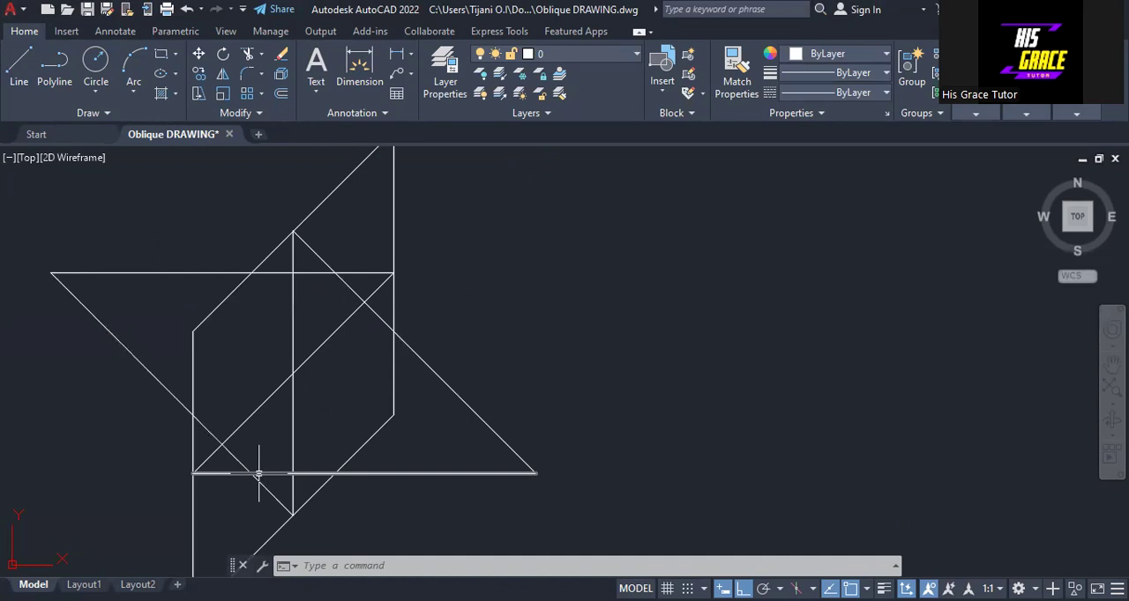
{"action": "middle_click_drag", "start_coordinate": [510, 403], "coordinate": [718, 353]}
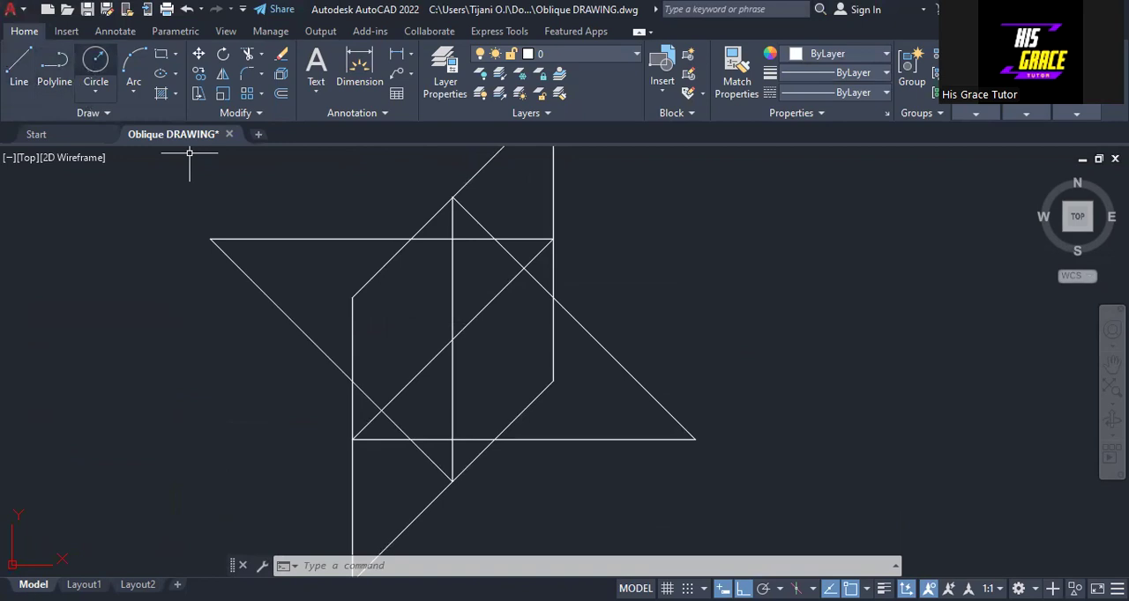
{"action": "left_click", "coordinate": [95, 61]}
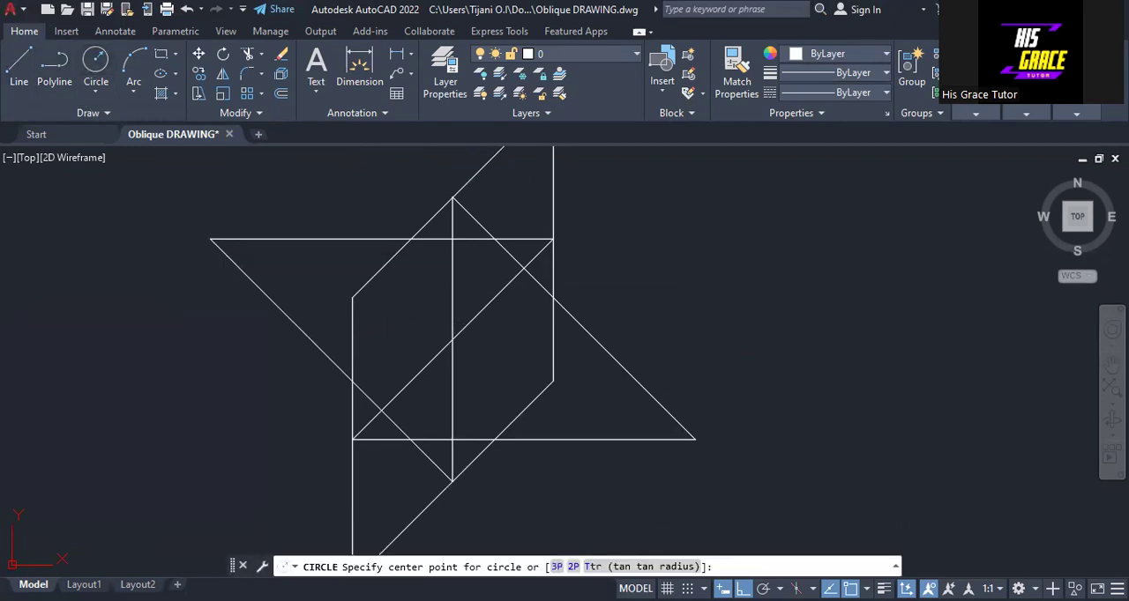
{"action": "left_click", "coordinate": [209, 238]}
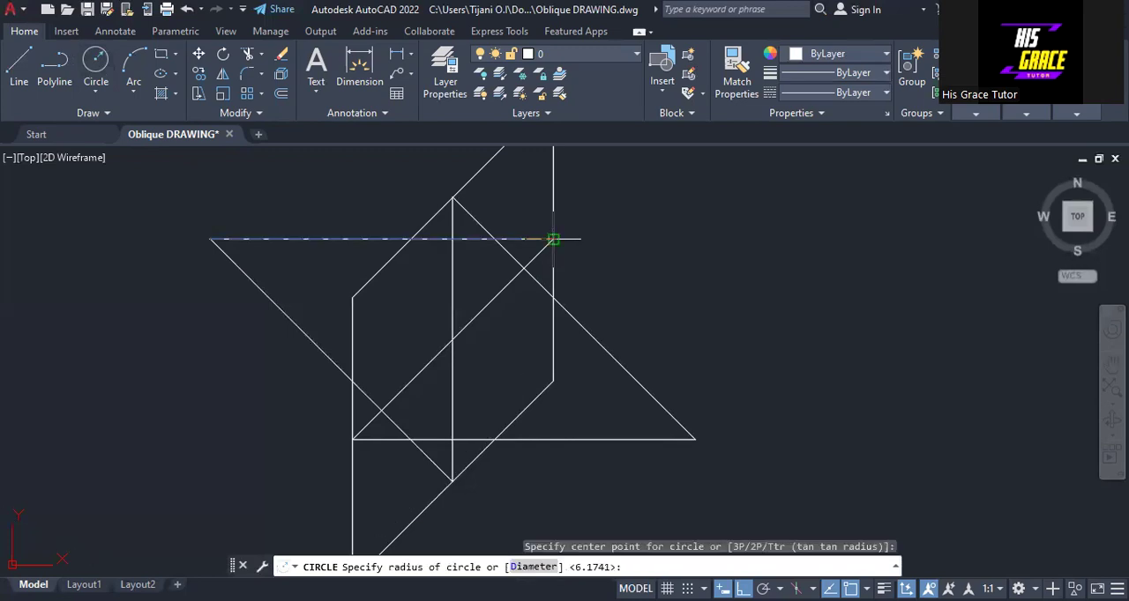
{"action": "left_click", "coordinate": [551, 238]}
Trim the large circle to the arc between the midpoints of the right vertical edge and the lower slanted edge.
{"action": "scroll", "coordinate": [555, 241], "scroll_direction": "down", "scroll_amount": 2}
{"action": "mouse_move", "coordinate": [593, 231]}
{"action": "middle_mouse_down"}
{"action": "mouse_move", "coordinate": [569, 317]}
{"action": "mouse_move", "coordinate": [576, 310]}
{"action": "middle_mouse_up"}
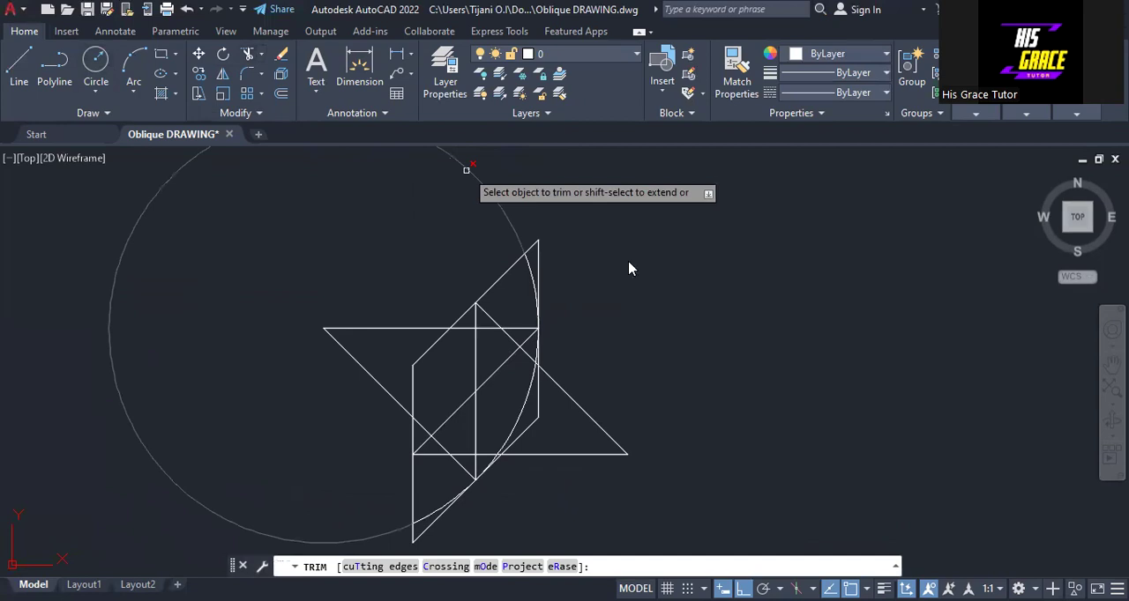
{"action": "left_click", "coordinate": [466, 170]}
{"action": "key", "text": "Return"}
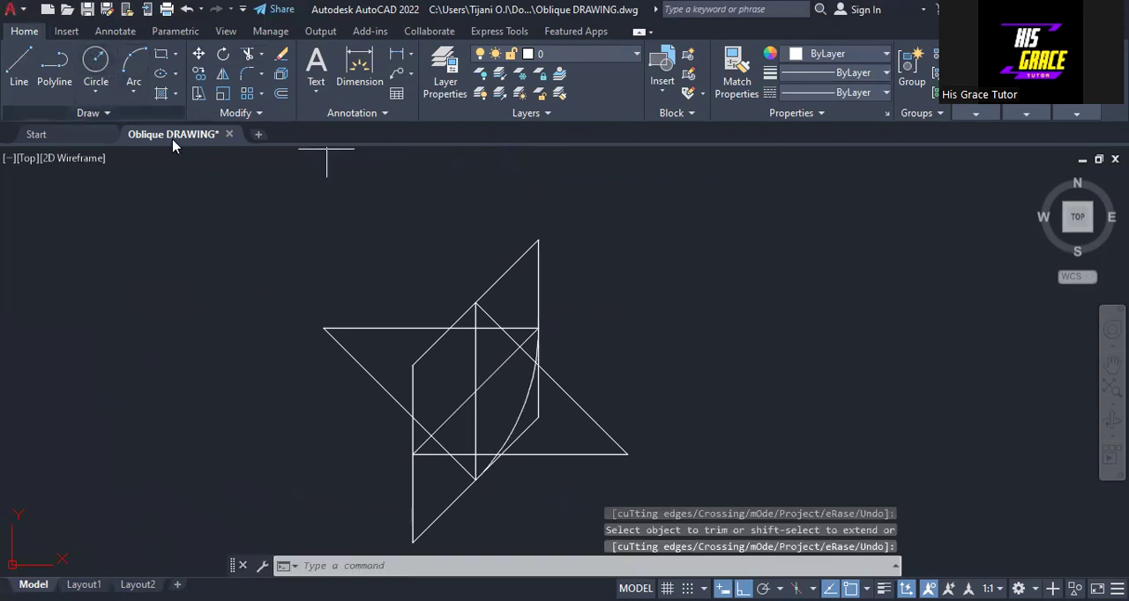
With Ortho off, draw a circle from the outer right intersection through the upper slanted edge's midpoint and trim it to the arc inside the parallelogram.
{"action": "type", "text": "c"}
{"action": "key", "text": "Return"}
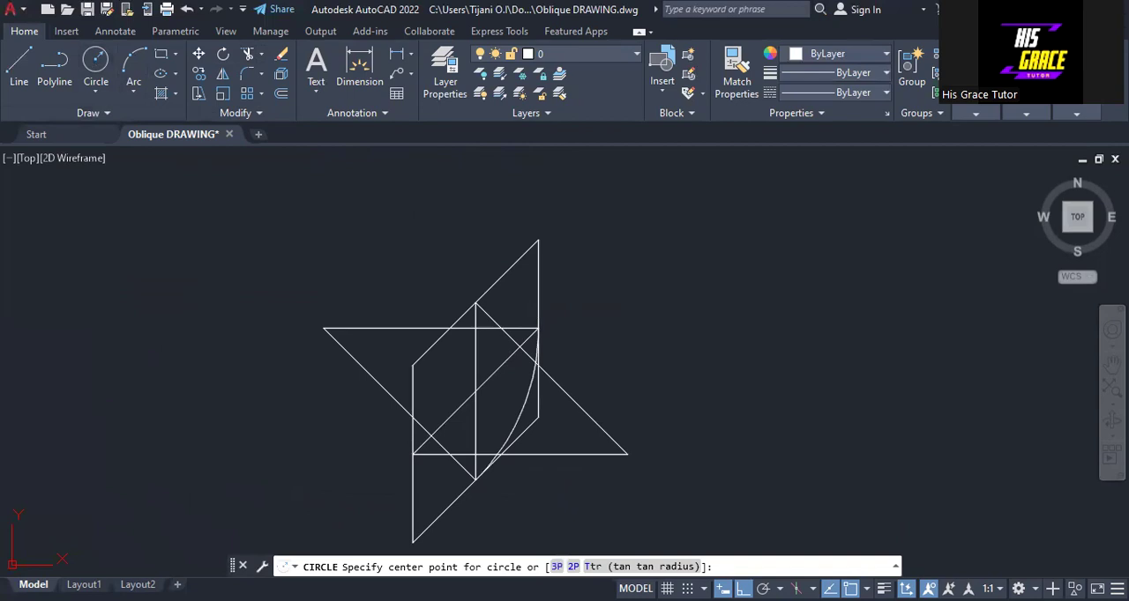
{"action": "left_click", "coordinate": [627, 454]}
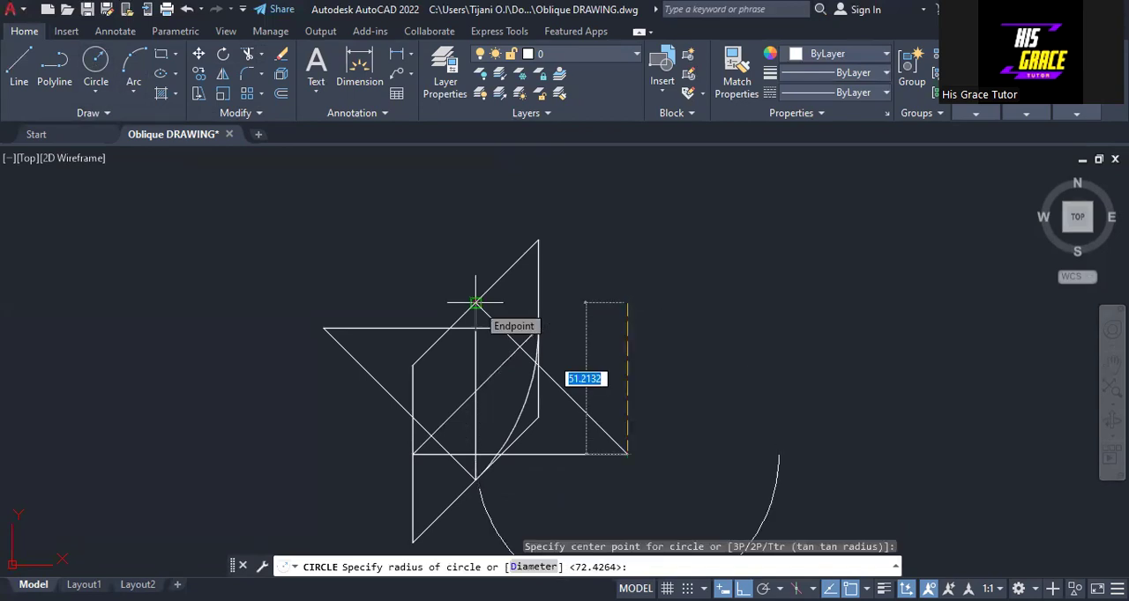
{"action": "key", "text": "F8"}
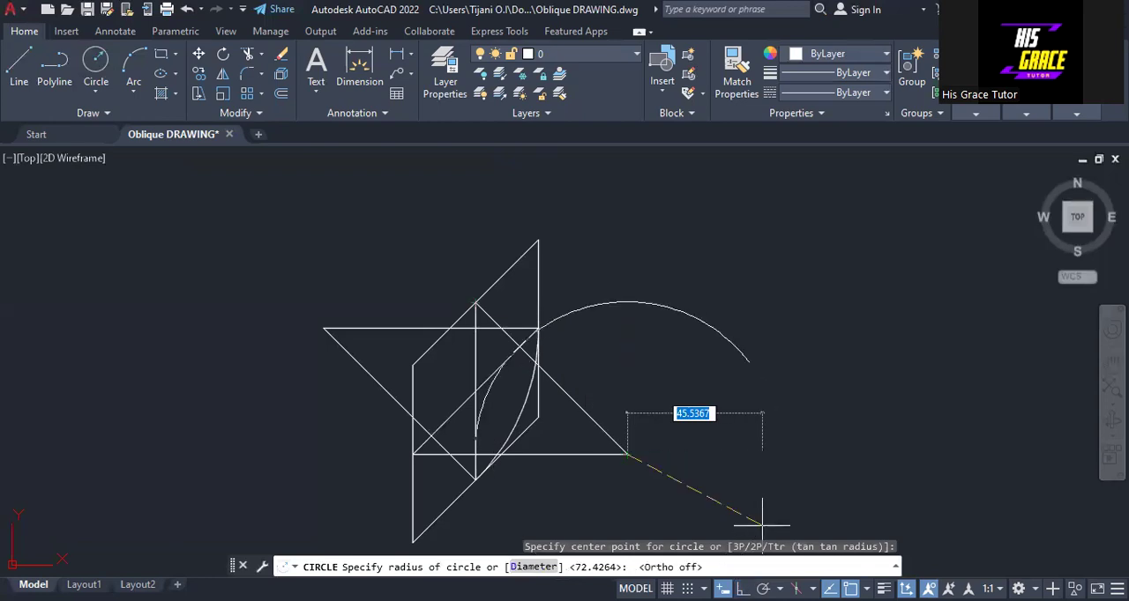
{"action": "left_click", "coordinate": [474, 304]}
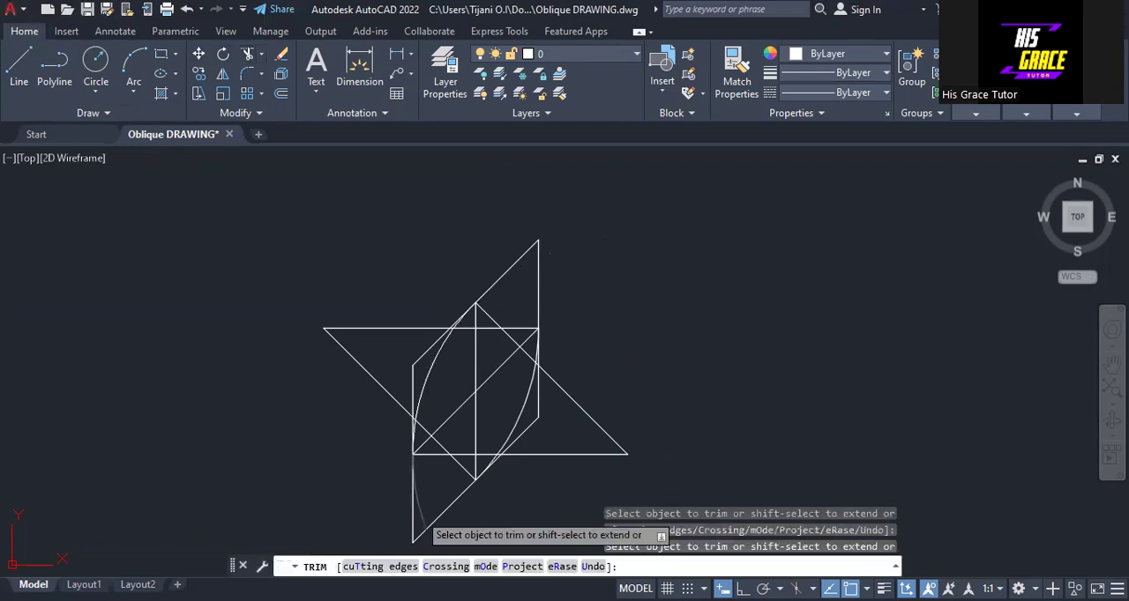
{"action": "left_click", "coordinate": [420, 518]}
{"action": "key", "text": "Return"}
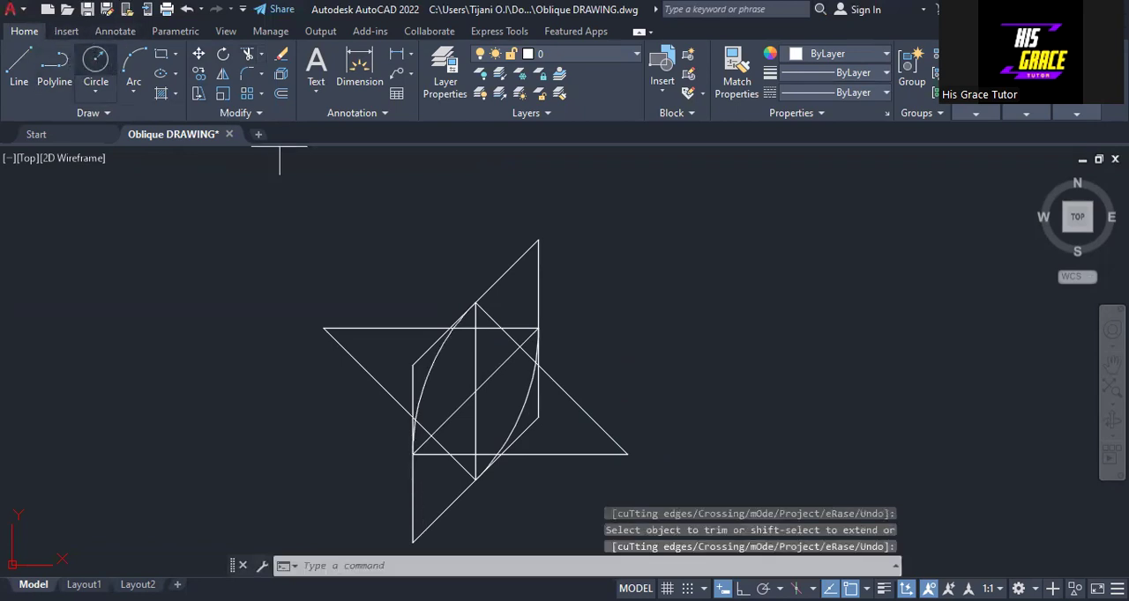
Draw a small circle centred where the upper horizontal line meets the descending 45° line, reaching the right vertical edge's midpoint.
{"action": "left_click", "coordinate": [96, 62]}
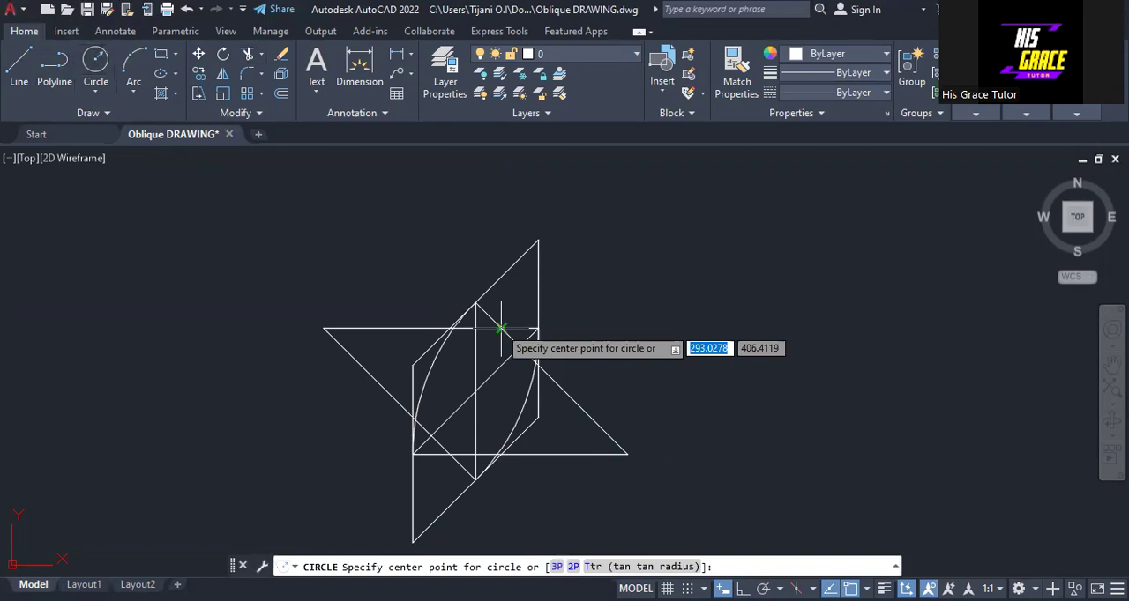
{"action": "left_click", "coordinate": [539, 328]}
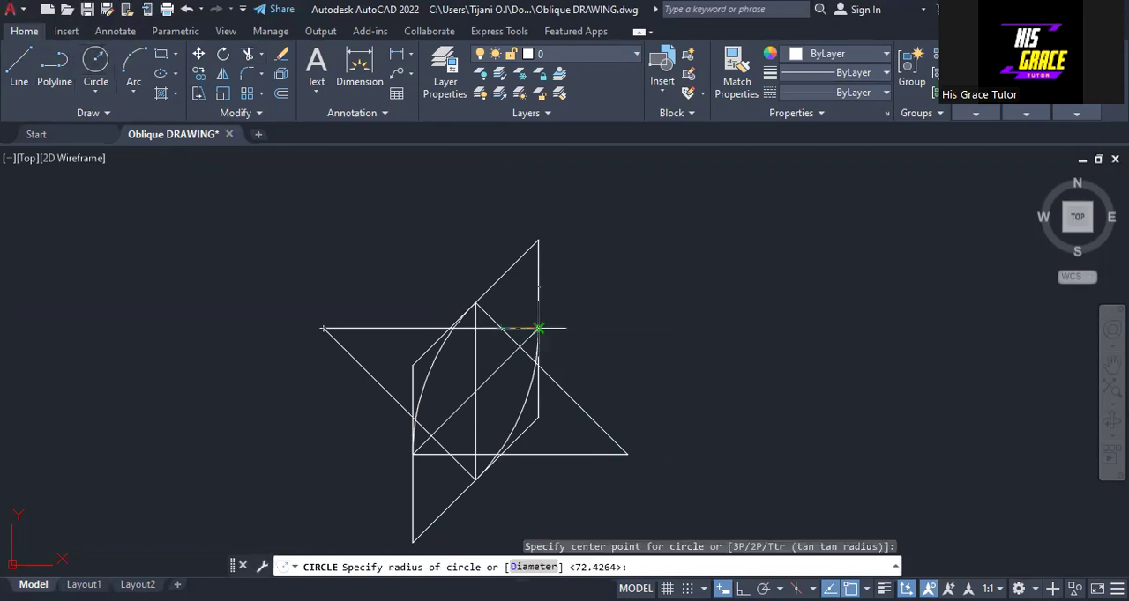
{"action": "left_click", "coordinate": [539, 328]}
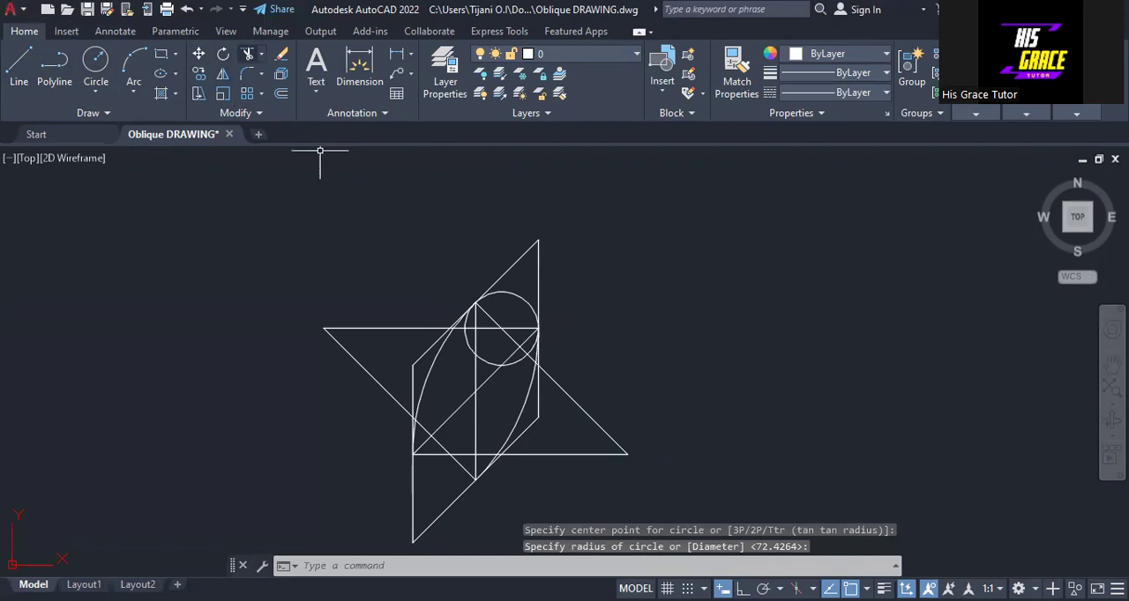
Trim the upper small circle to the arc between the midpoints of the upper slanted edge and the right vertical edge.
{"action": "left_click", "coordinate": [248, 53]}
{"action": "left_click", "coordinate": [487, 363]}
{"action": "left_click", "coordinate": [467, 343]}
{"action": "left_click", "coordinate": [468, 322]}
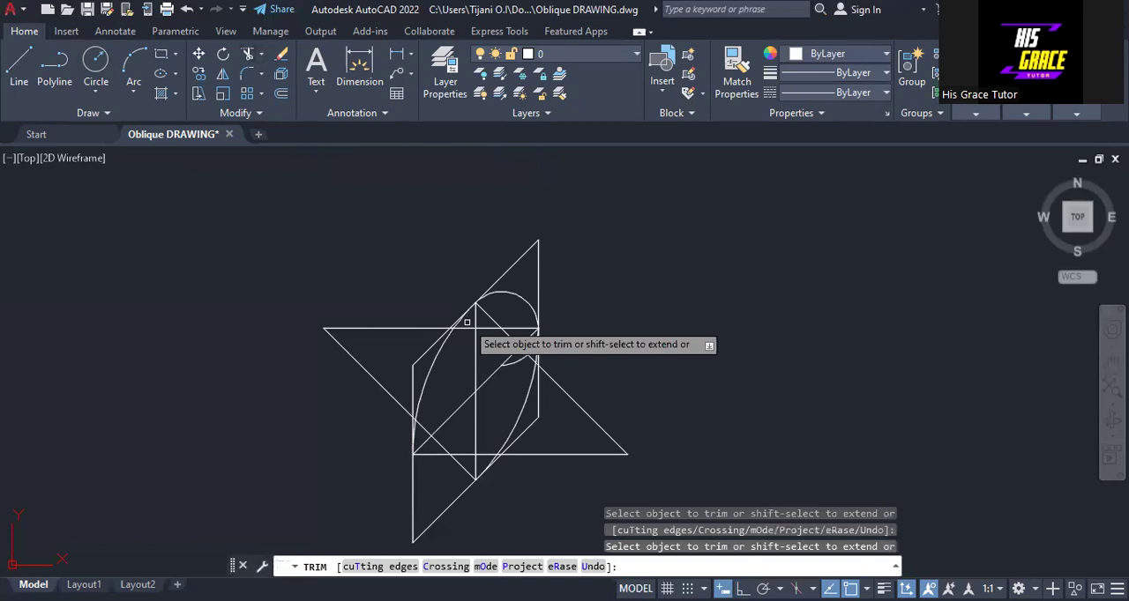
{"action": "left_click", "coordinate": [528, 350]}
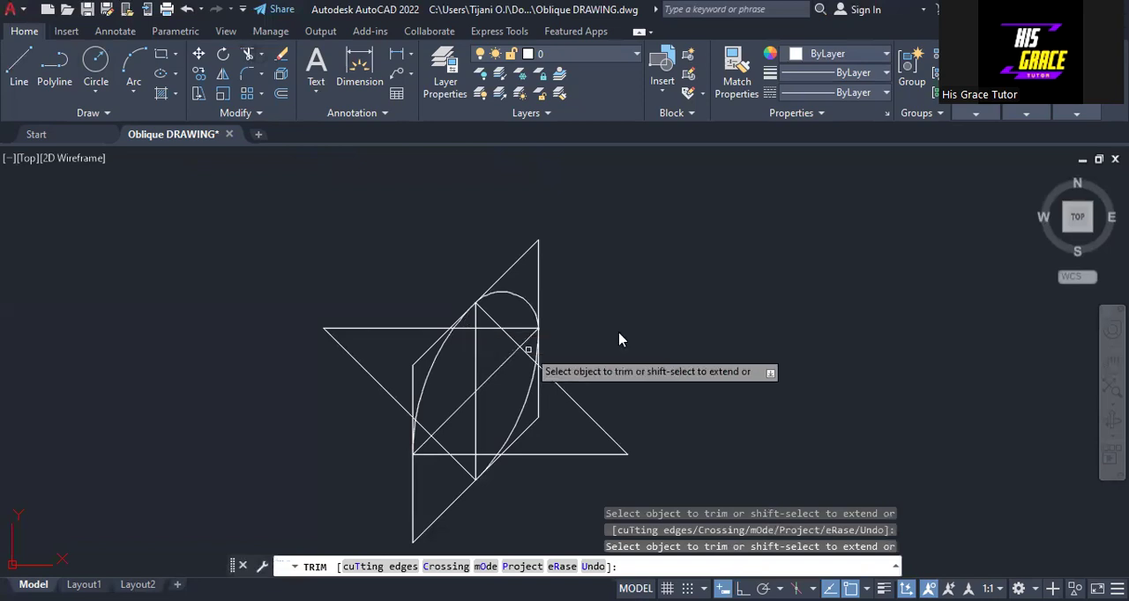
{"action": "key", "text": "Return"}
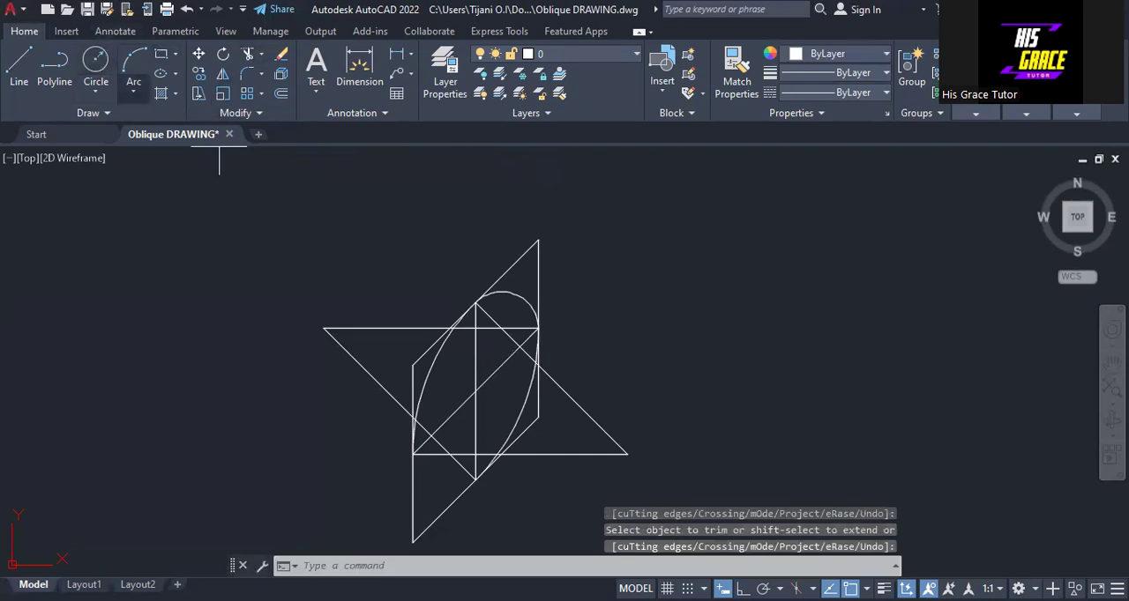
Draw a circle of radius 12.4264 centred where the lower horizontal line meets the 135° line, reaching the left vertical edge's midpoint.
{"action": "type", "text": "c"}
{"action": "key", "text": "Return"}
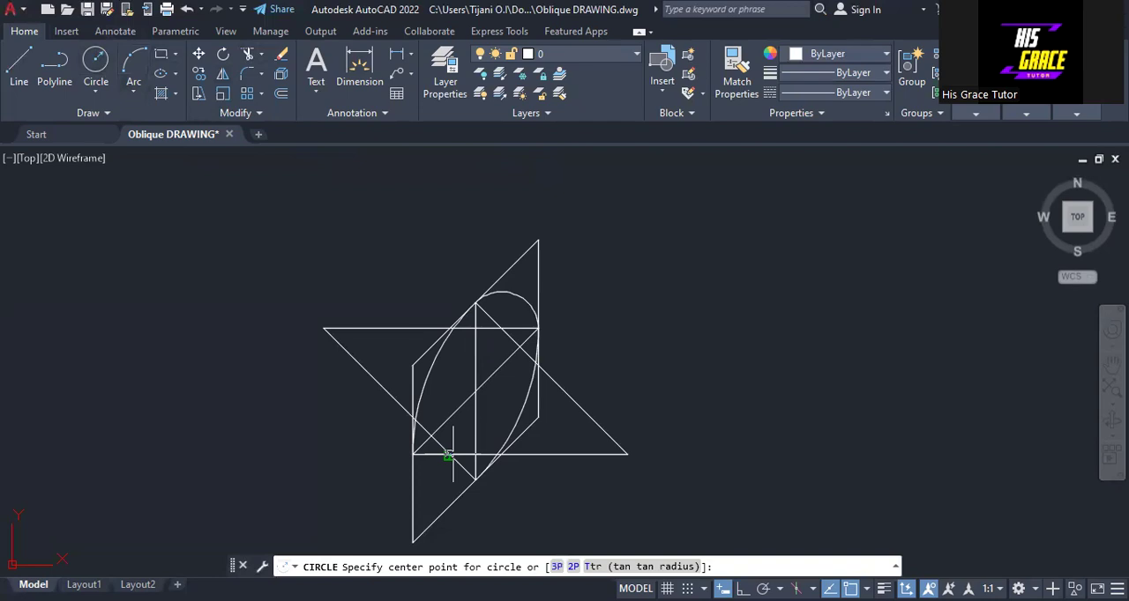
{"action": "left_click", "coordinate": [452, 454]}
{"action": "key", "text": "Return"}
Trim the lower small circle to the arc between the midpoints of the left vertical edge and the lower slanted edge.
{"action": "scroll", "coordinate": [490, 425], "scroll_direction": "up", "scroll_amount": 4}
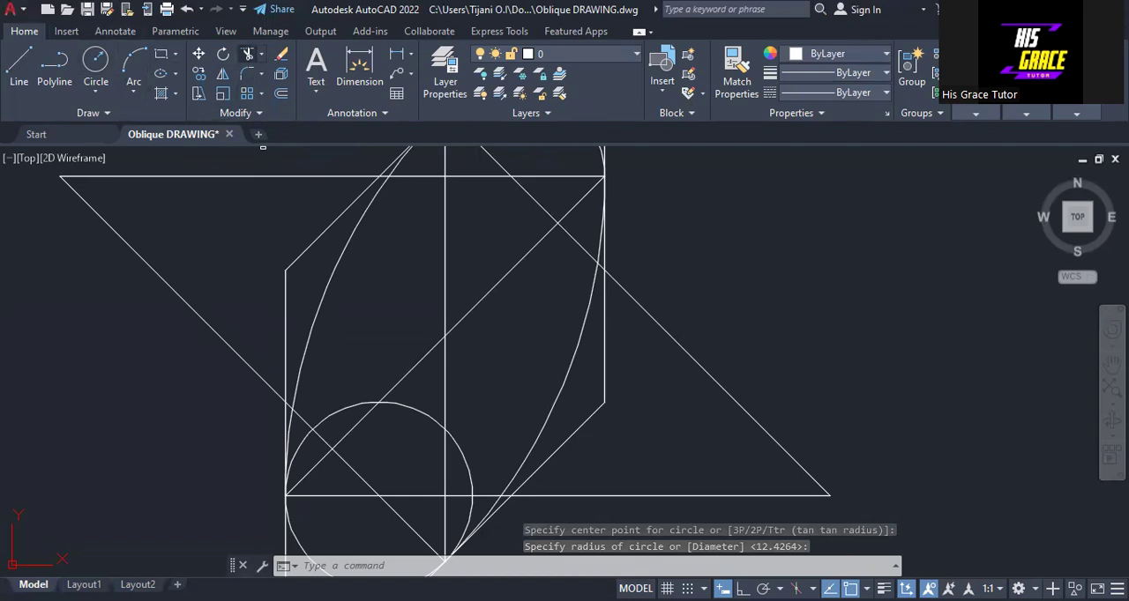
{"action": "right_click", "coordinate": [504, 372]}
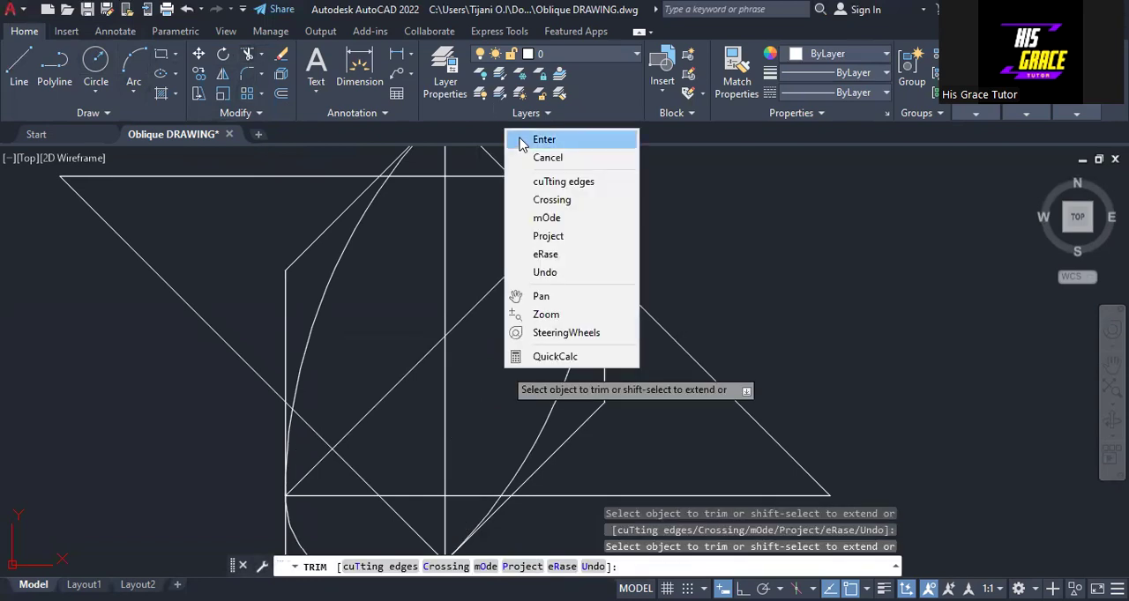
{"action": "left_click", "coordinate": [542, 142]}
Select the four arcs forming the oblique circle and set their lineweight to 0.30 mm.
{"action": "scroll", "coordinate": [567, 238], "scroll_direction": "down", "scroll_amount": 3}
{"action": "mouse_move", "coordinate": [622, 262]}
{"action": "middle_mouse_down"}
{"action": "mouse_move", "coordinate": [544, 300]}
{"action": "mouse_move", "coordinate": [557, 291]}
{"action": "middle_mouse_up"}
{"action": "scroll", "coordinate": [557, 291], "scroll_direction": "down", "scroll_amount": 2}
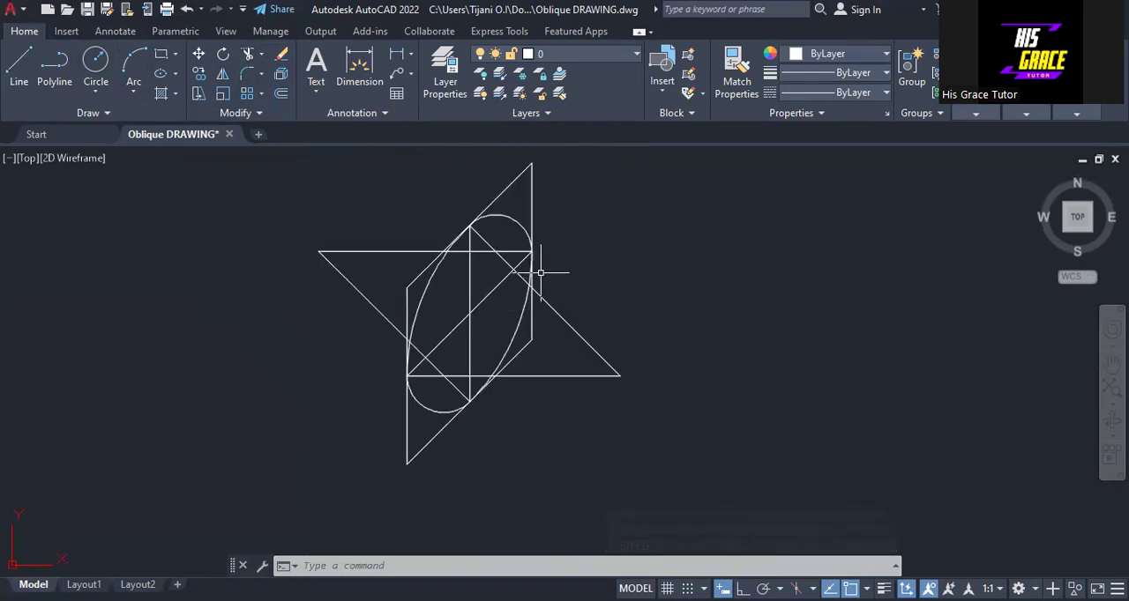
{"action": "left_click", "coordinate": [510, 214]}
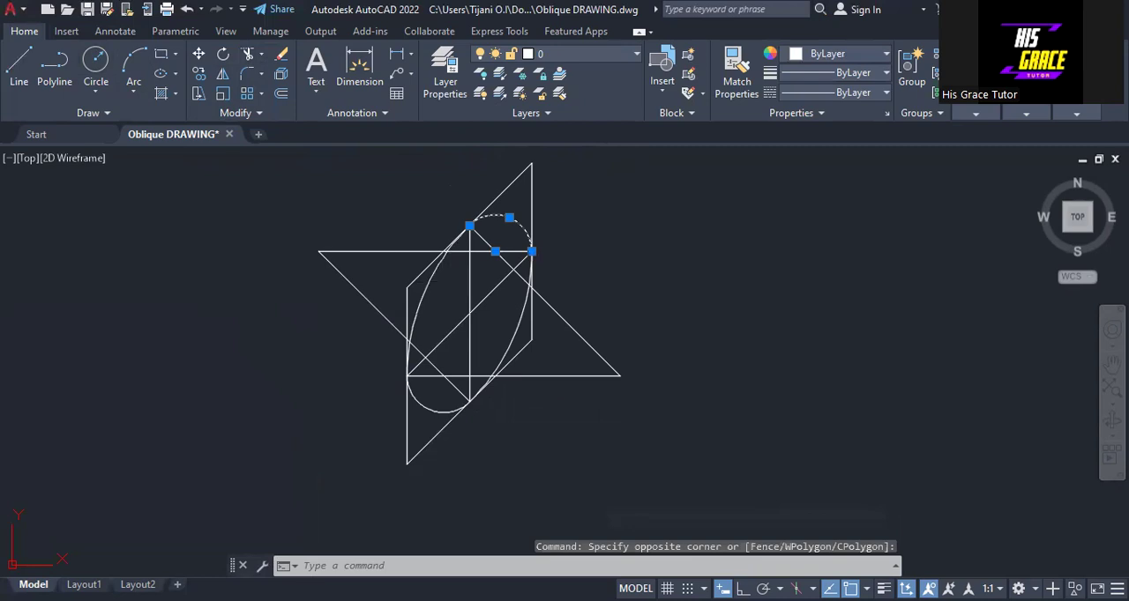
{"action": "left_click", "coordinate": [422, 401]}
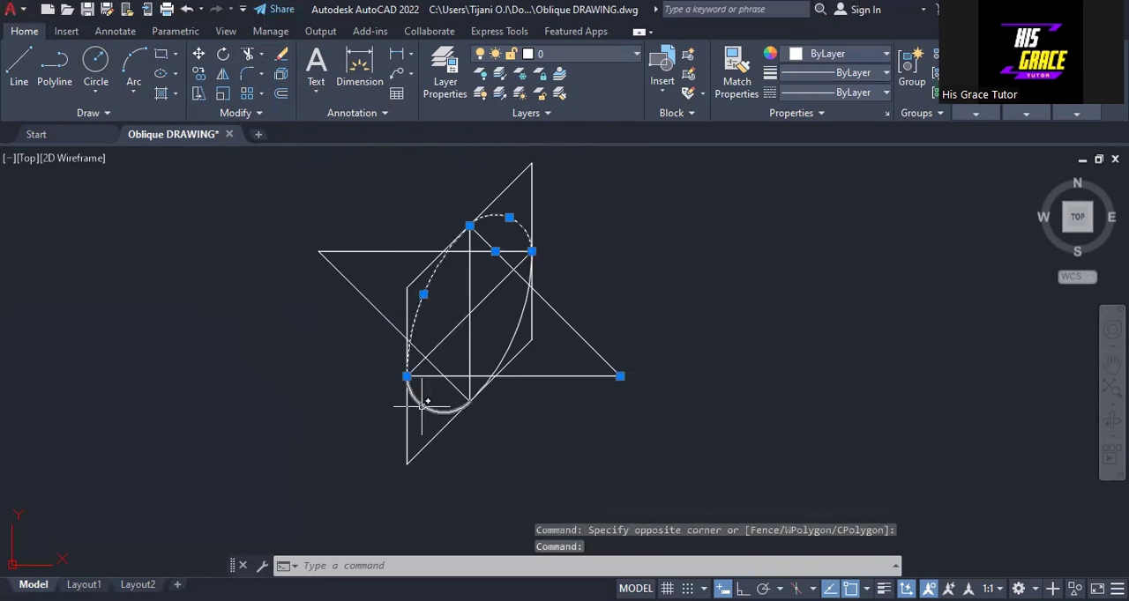
{"action": "left_click", "coordinate": [416, 399]}
{"action": "left_click", "coordinate": [503, 348]}
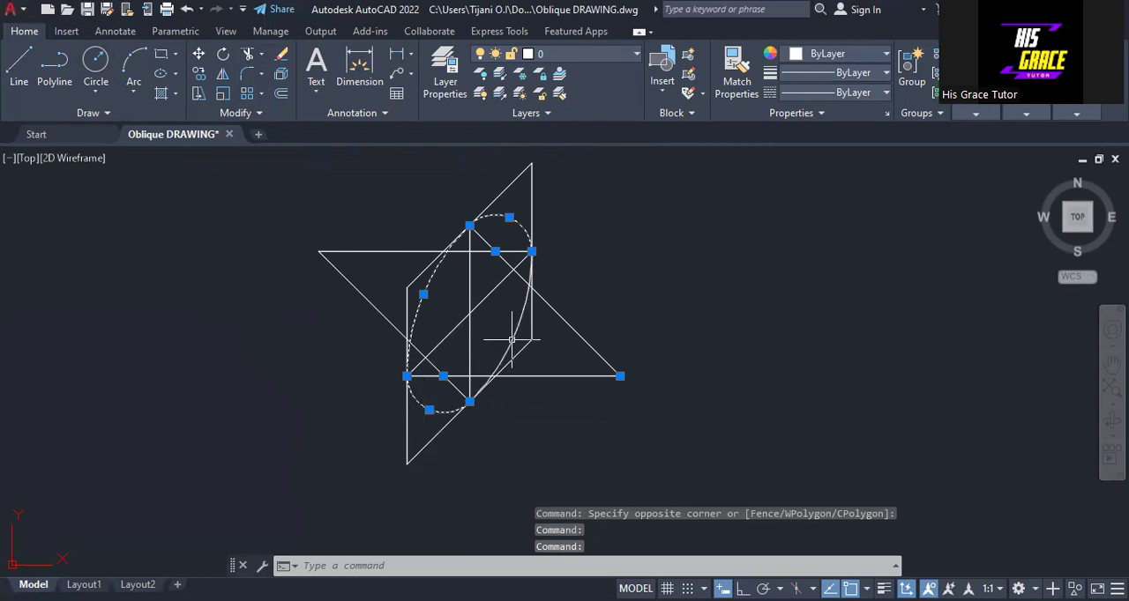
{"action": "left_click", "coordinate": [878, 73]}
{"action": "scroll", "coordinate": [838, 177], "scroll_direction": "down", "scroll_amount": 2}
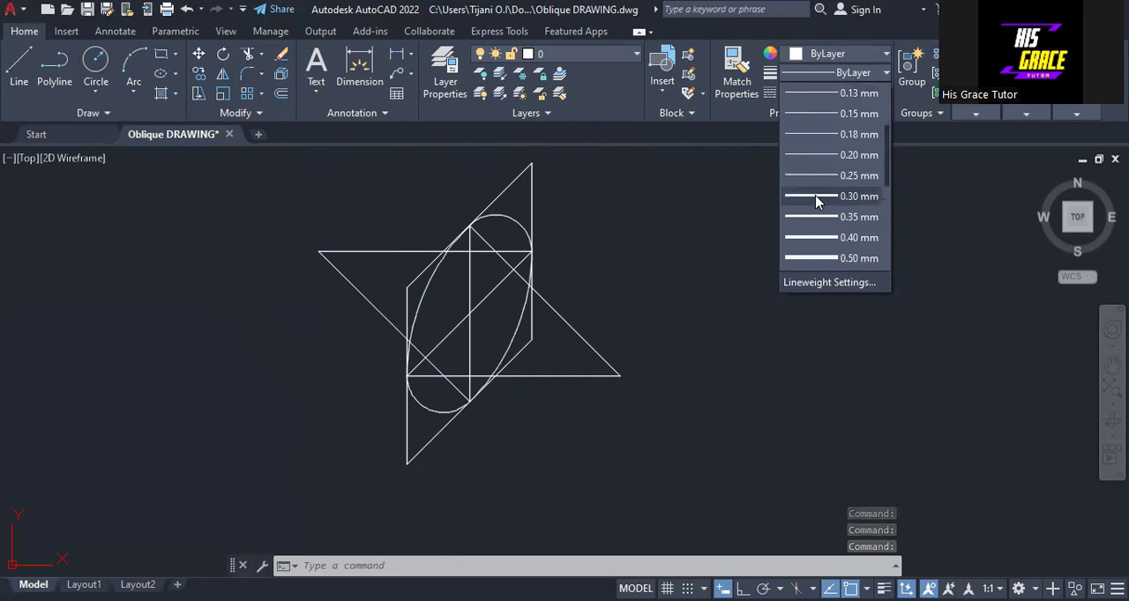
{"action": "left_click", "coordinate": [815, 199]}
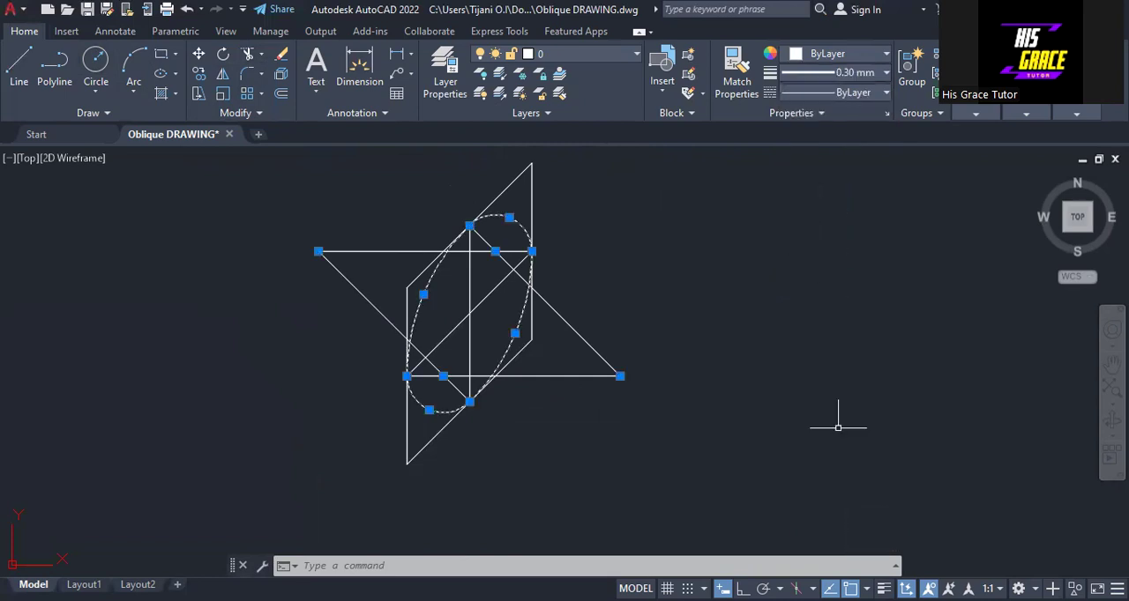
Turn on lineweight display and deselect the arcs.
{"action": "left_click", "coordinate": [883, 589]}
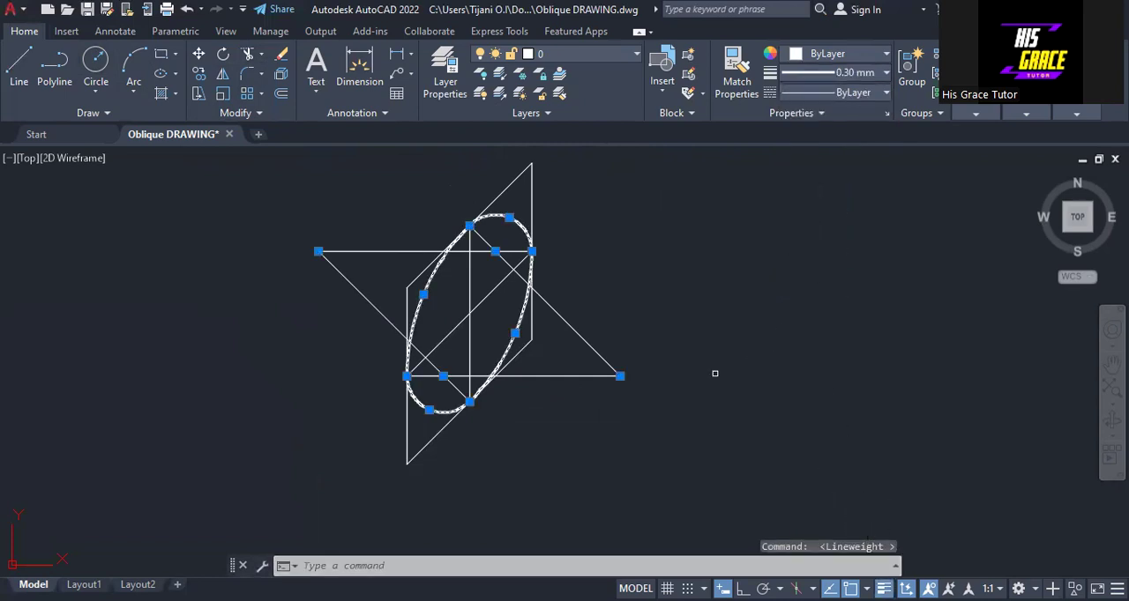
{"action": "right_click", "coordinate": [656, 305]}
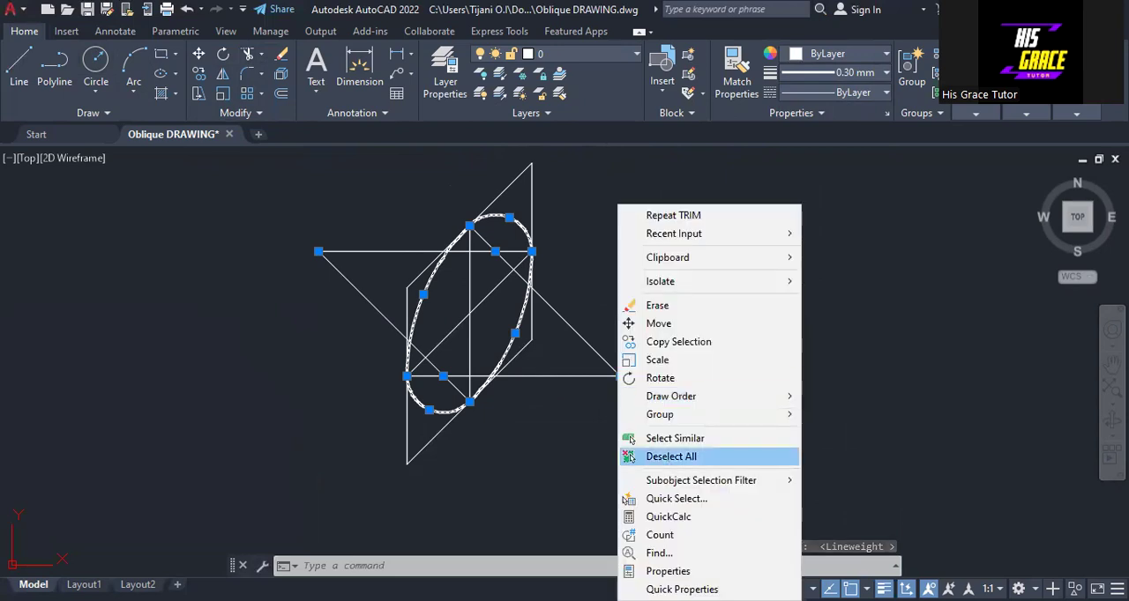
{"action": "left_click", "coordinate": [670, 456]}
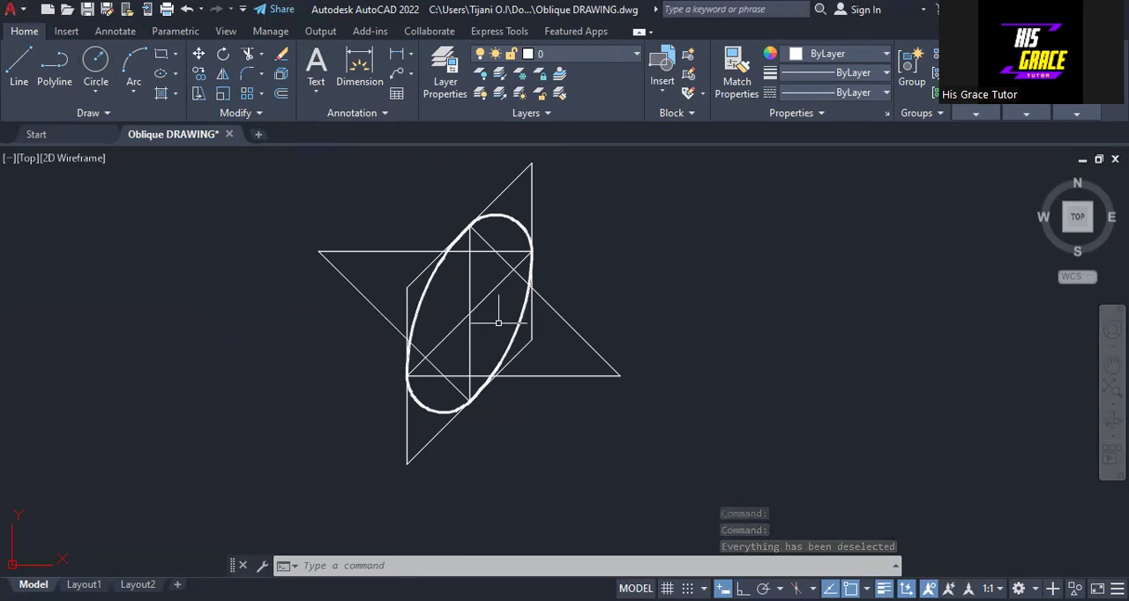
{"action": "scroll", "coordinate": [510, 325], "scroll_direction": "up", "scroll_amount": 2}
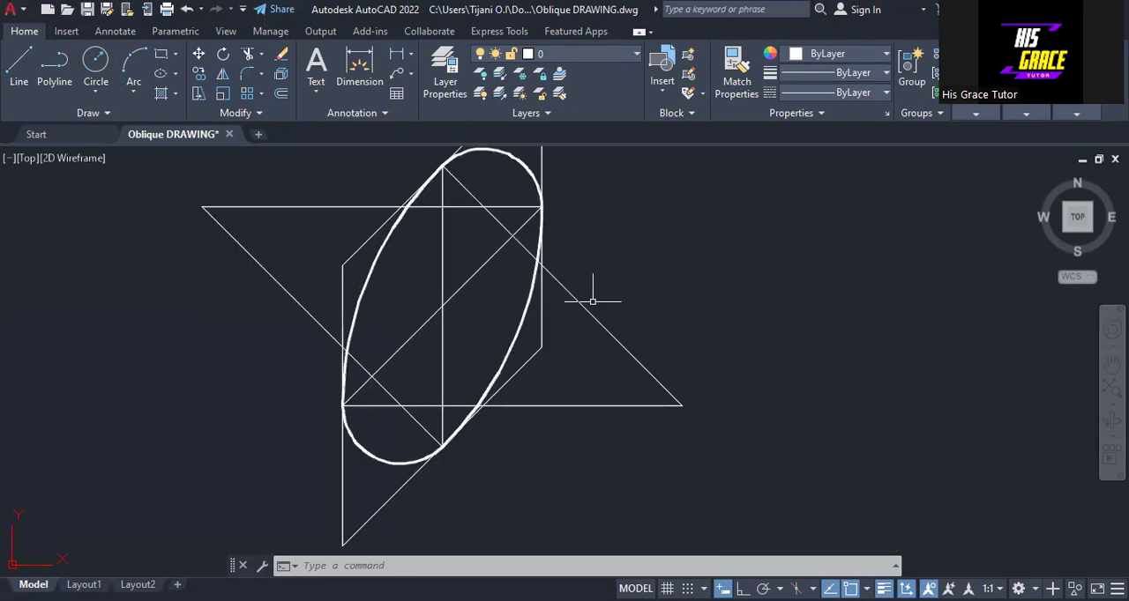
{"action": "scroll", "coordinate": [639, 304], "scroll_direction": "up", "scroll_amount": 3}
{"action": "scroll", "coordinate": [747, 298], "scroll_direction": "down", "scroll_amount": 3}
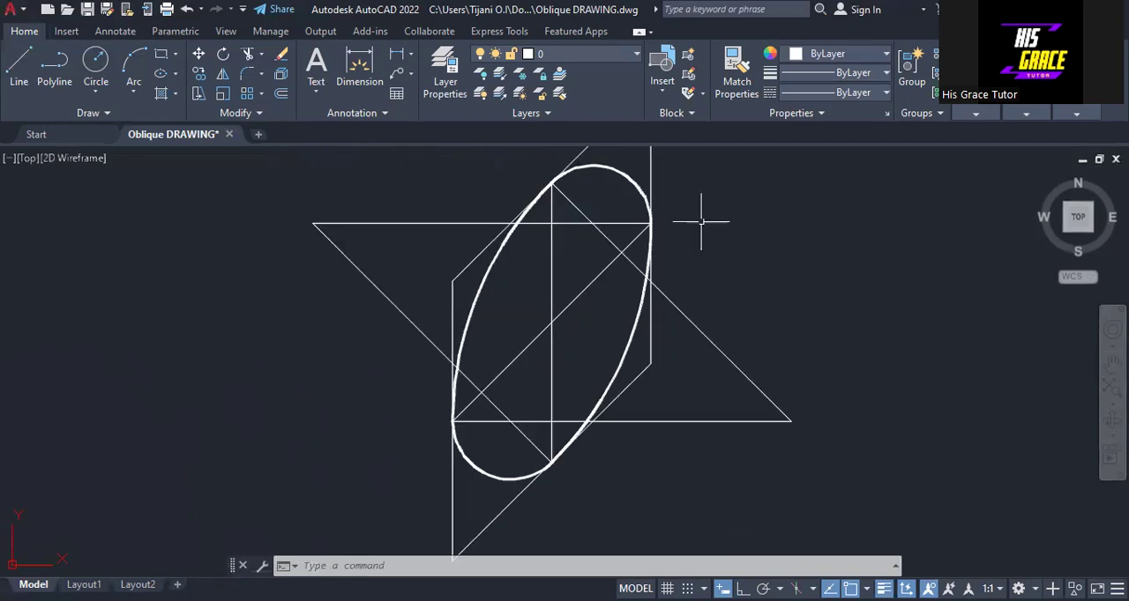
{"action": "middle_click_drag", "start_coordinate": [712, 234], "coordinate": [685, 284]}
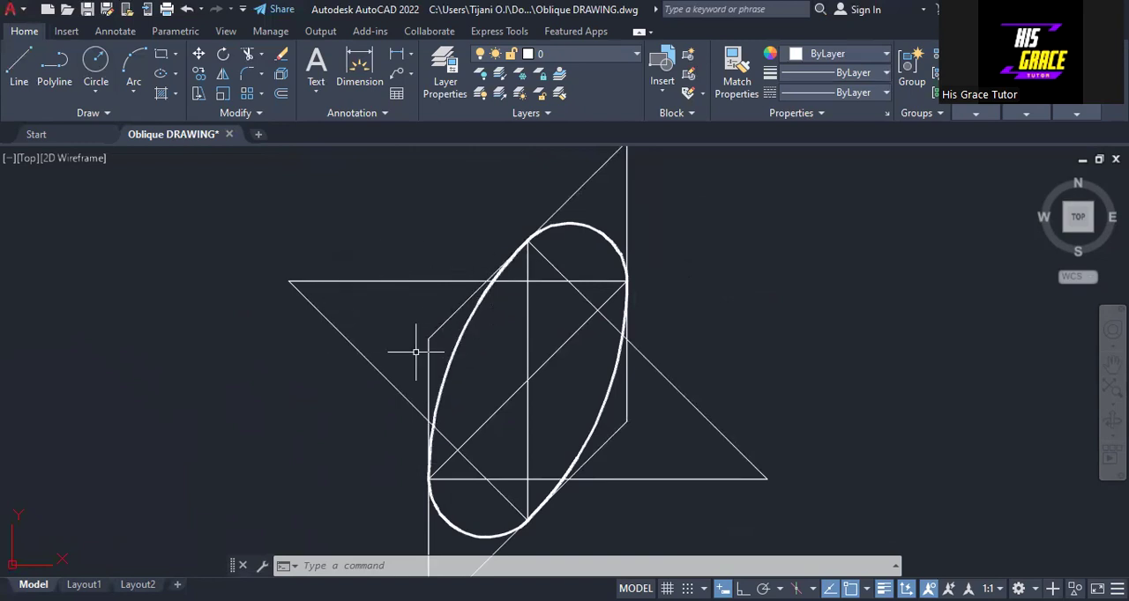
{"action": "scroll", "coordinate": [415, 352], "scroll_direction": "down", "scroll_amount": 2}
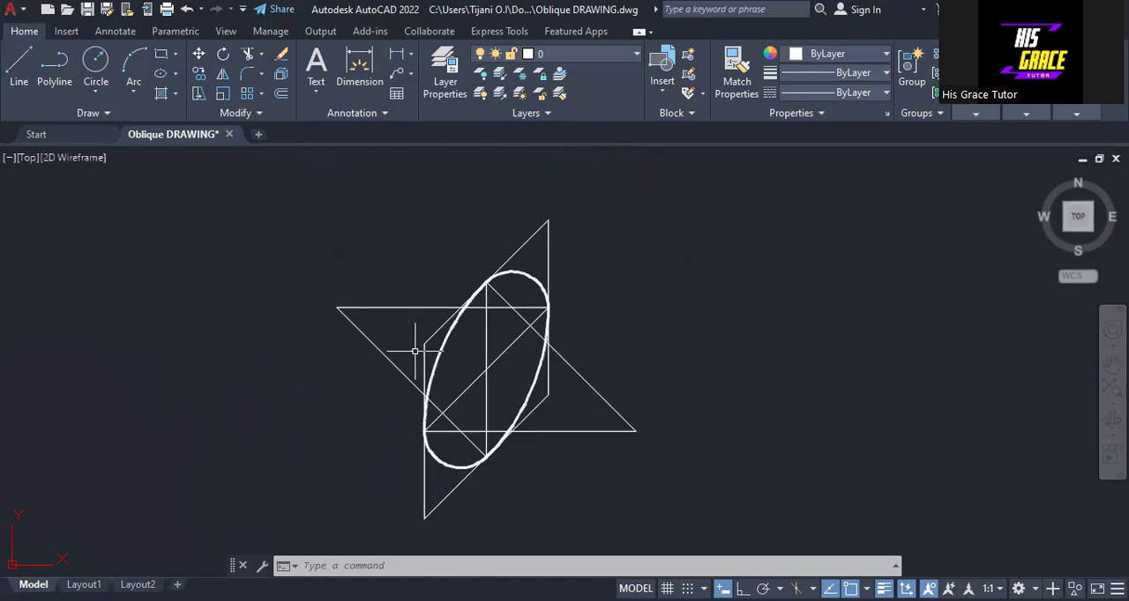